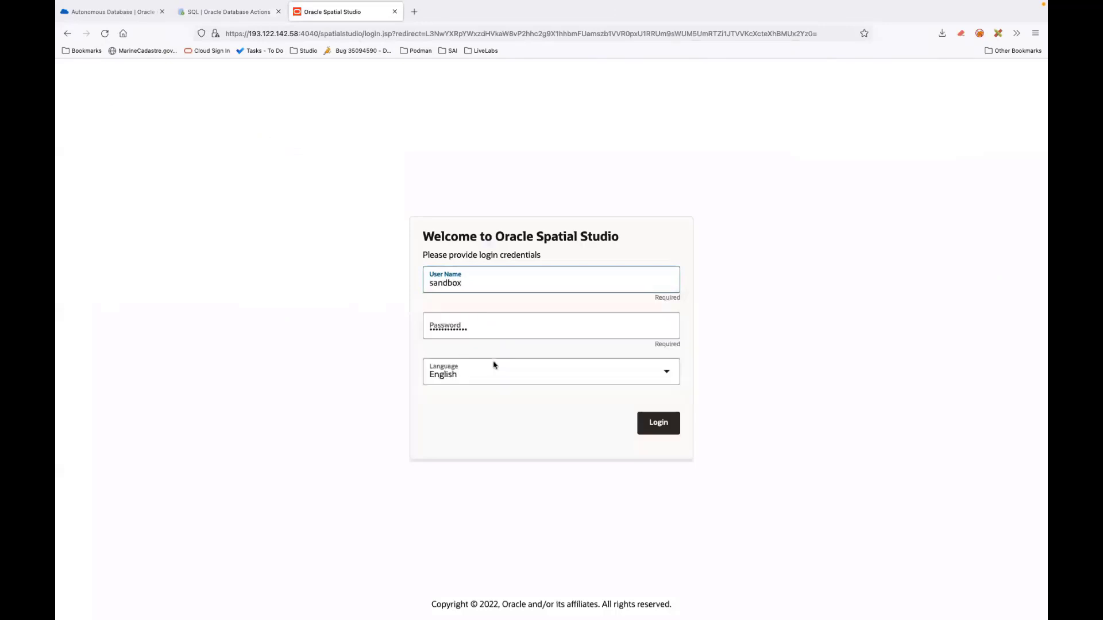
Step: Sign in, confirm the sandbox connection on the Connections page, and begin a new dataset
{"action": "left_click", "coordinate": [661, 425]}
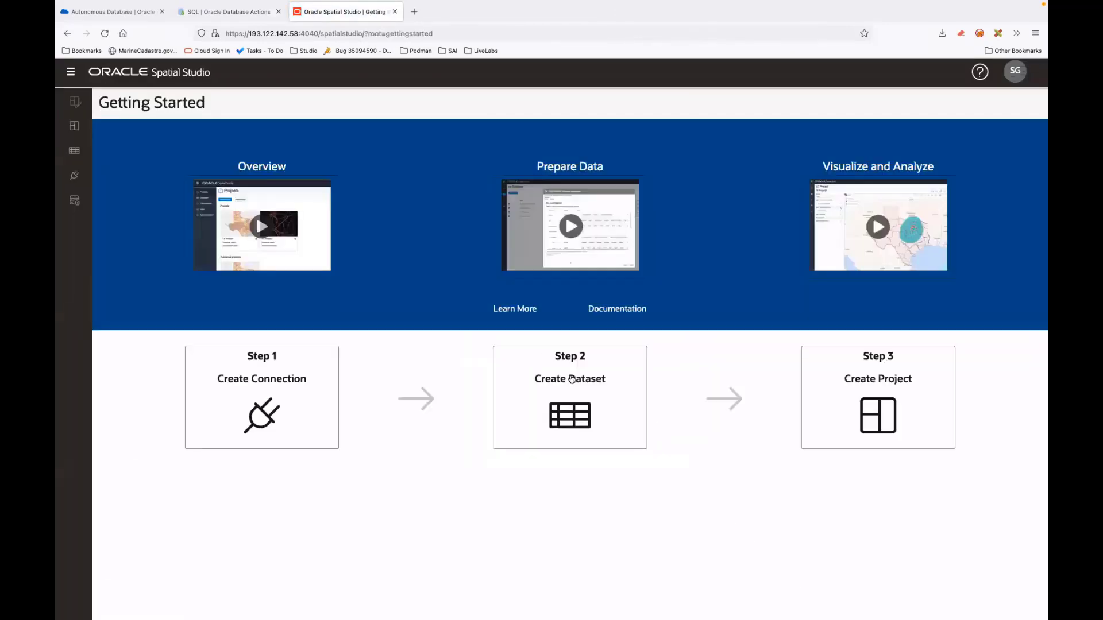
{"action": "left_click", "coordinate": [71, 152]}
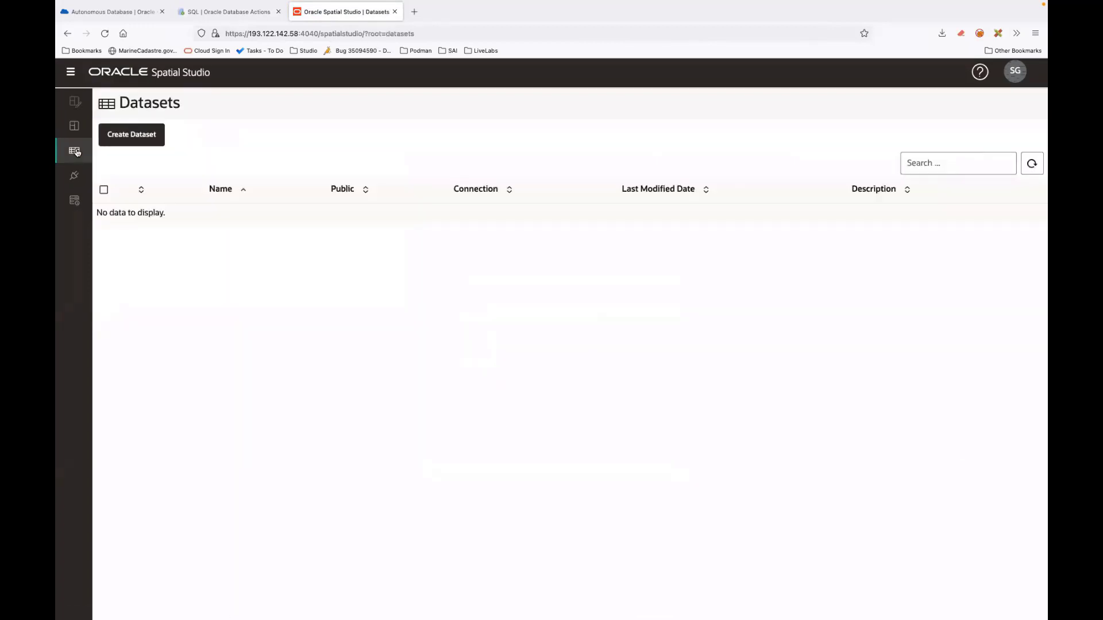
{"action": "left_click", "coordinate": [74, 176]}
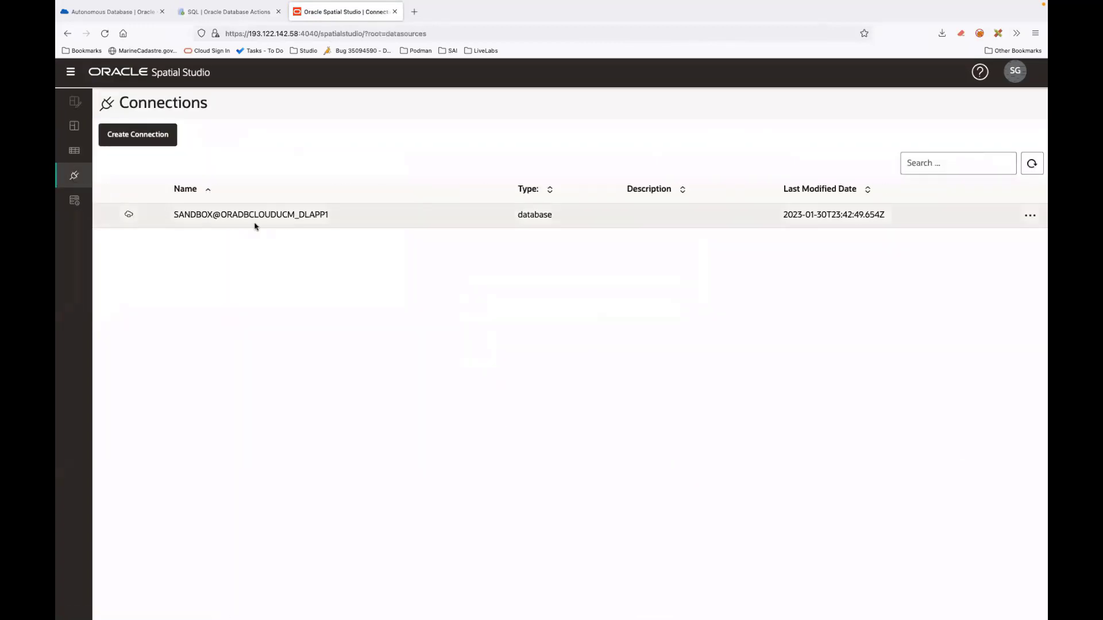
{"action": "double_click", "coordinate": [176, 213]}
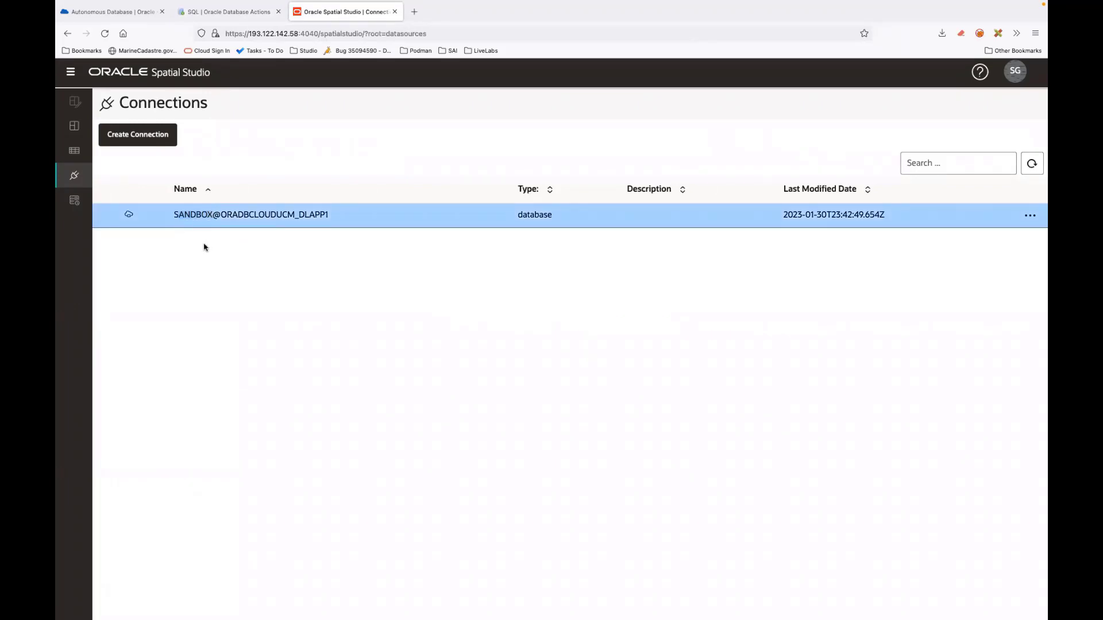
{"action": "left_click", "coordinate": [74, 154]}
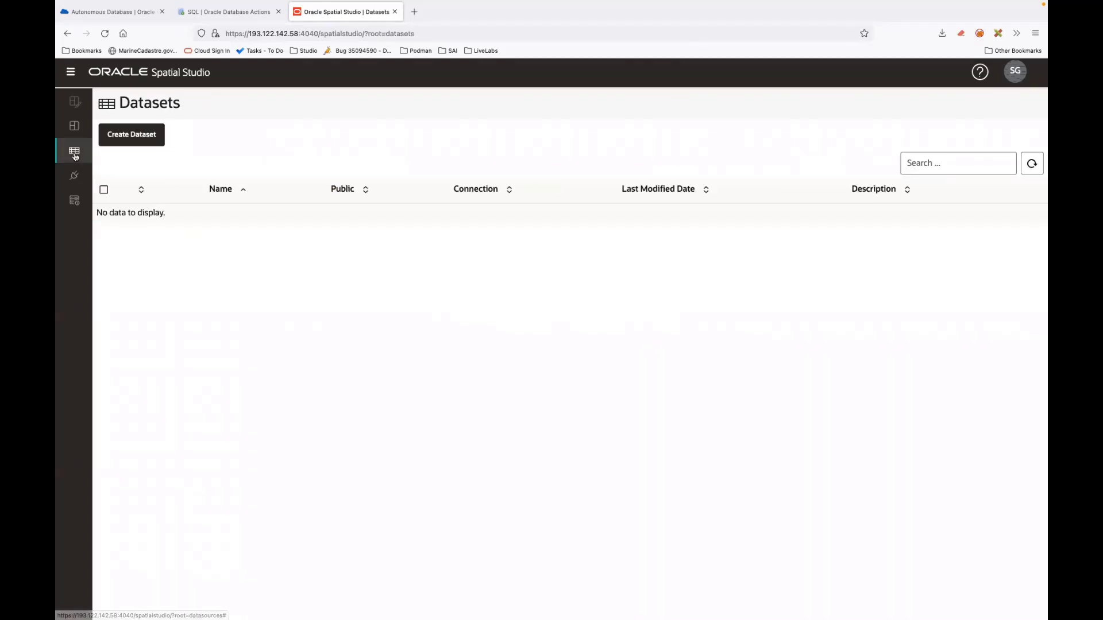
{"action": "left_click", "coordinate": [135, 135]}
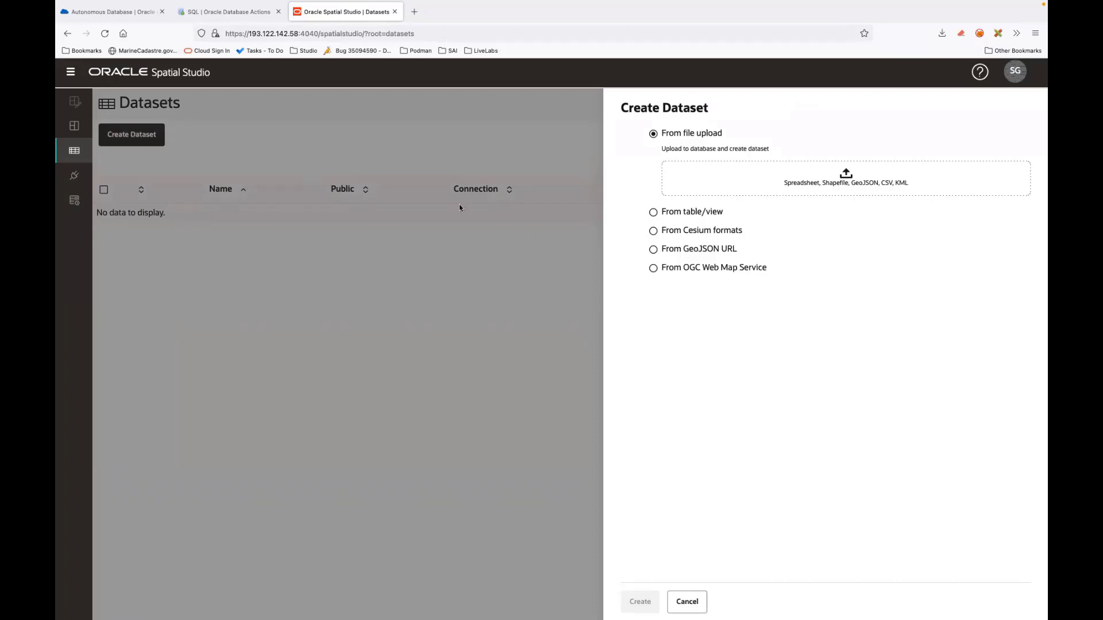
Step: Choose to build the dataset from a table on the SANDBOX connection
{"action": "left_click", "coordinate": [653, 213]}
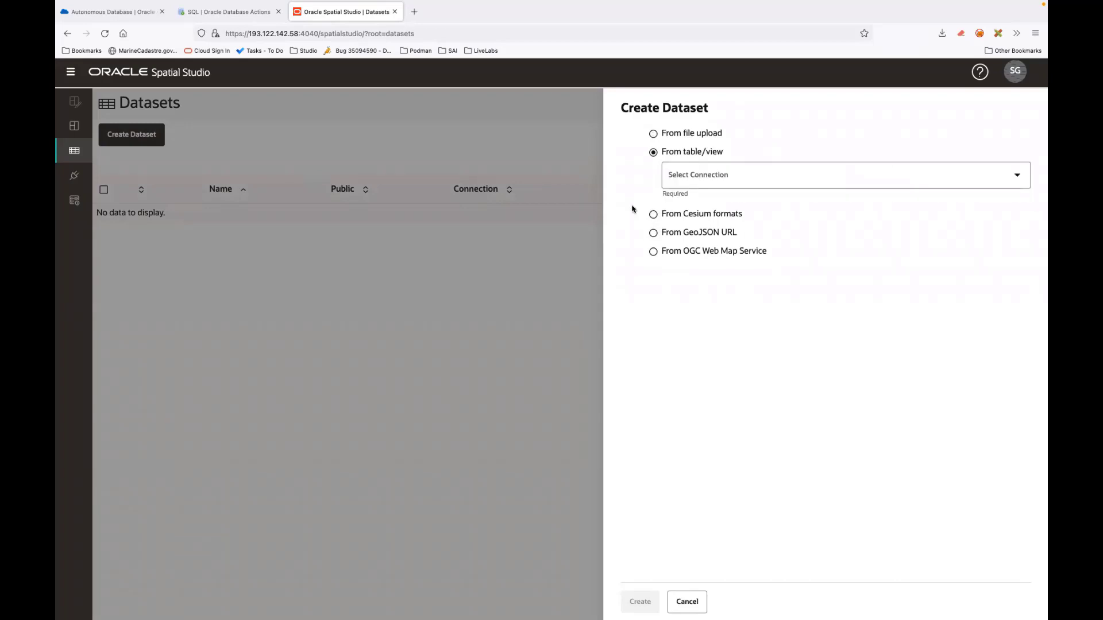
{"action": "left_click", "coordinate": [700, 182]}
{"action": "left_click", "coordinate": [698, 212]}
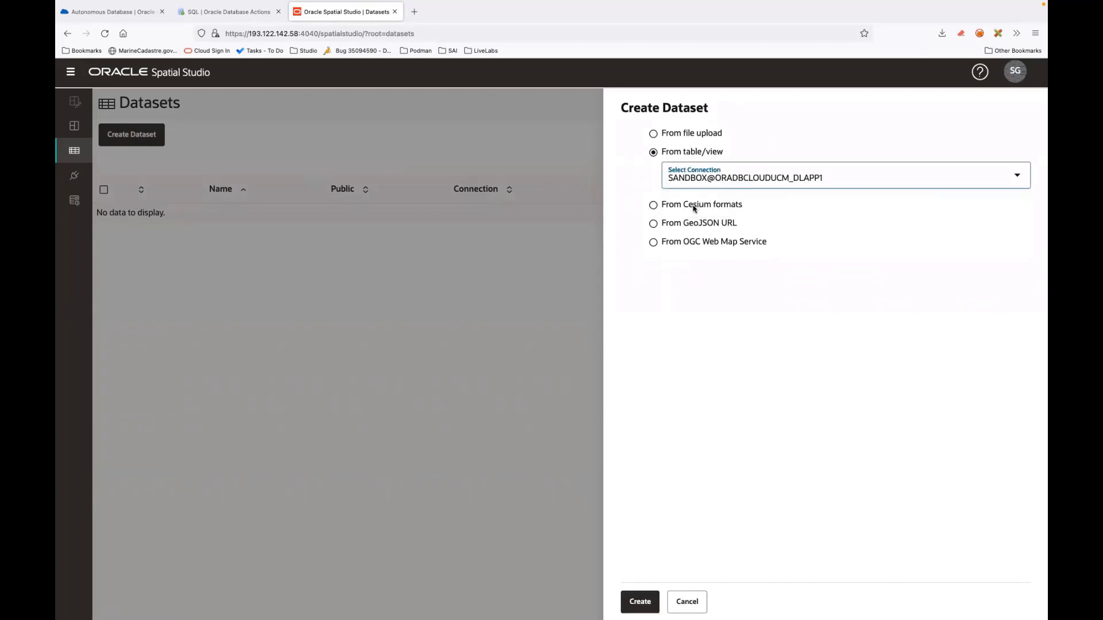
{"action": "left_click", "coordinate": [634, 602]}
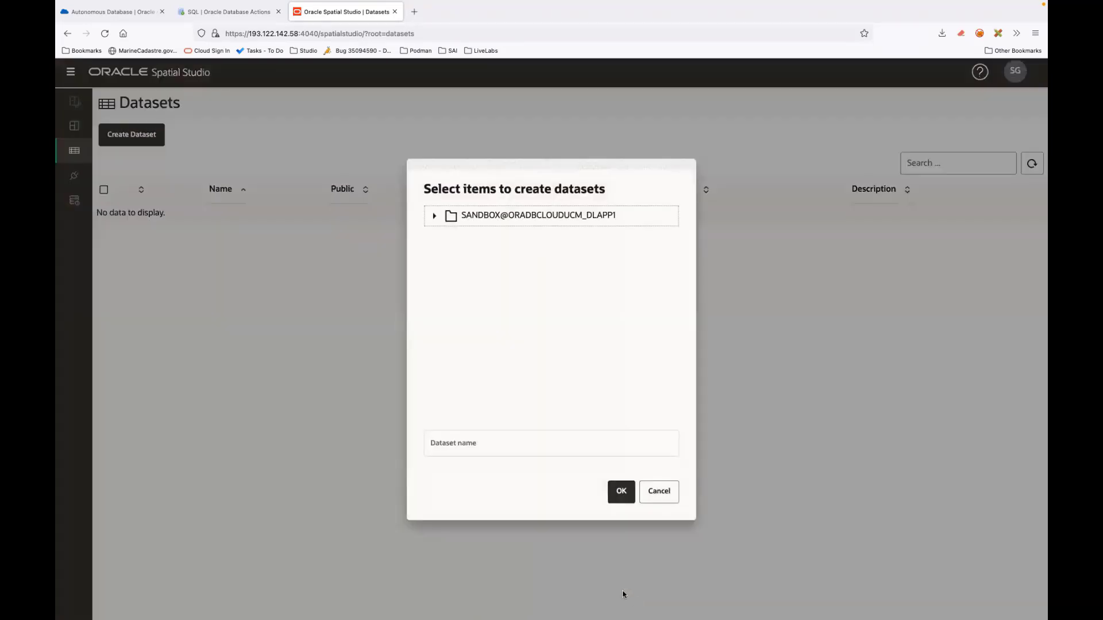
Step: Select the MY_CUSTOMERS table under Tables and confirm the new dataset
{"action": "left_click", "coordinate": [430, 216]}
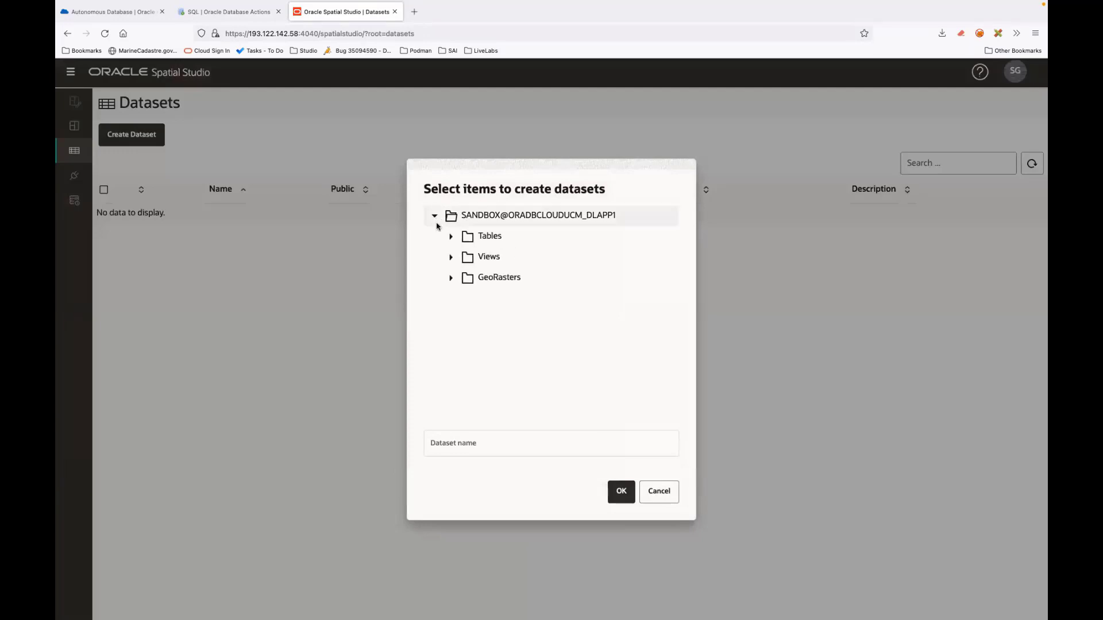
{"action": "left_click", "coordinate": [451, 236]}
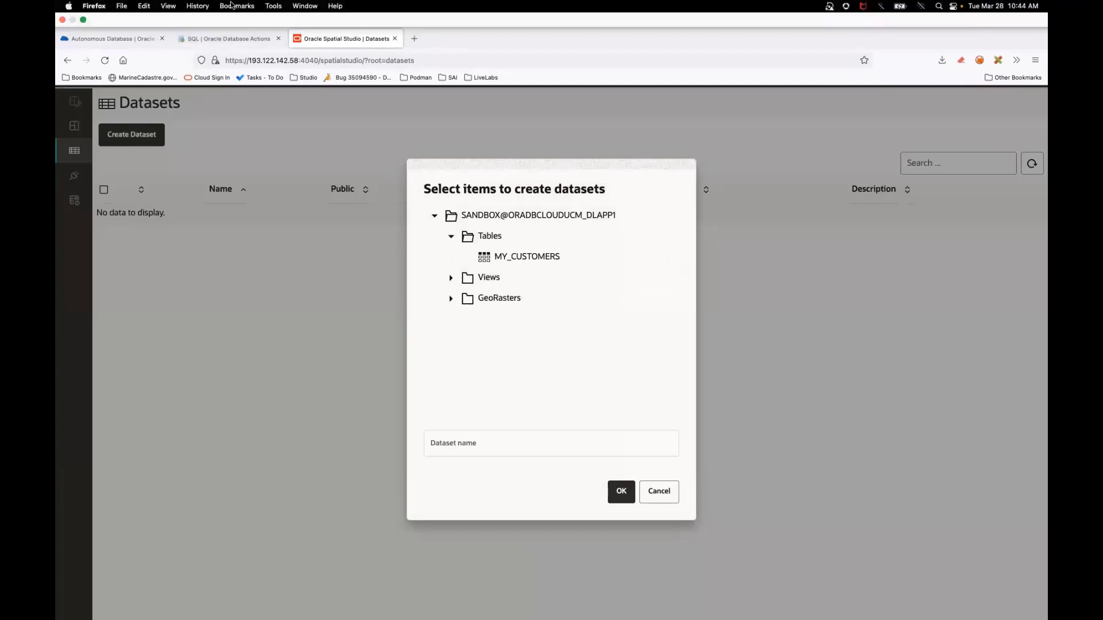
{"action": "left_click", "coordinate": [523, 258]}
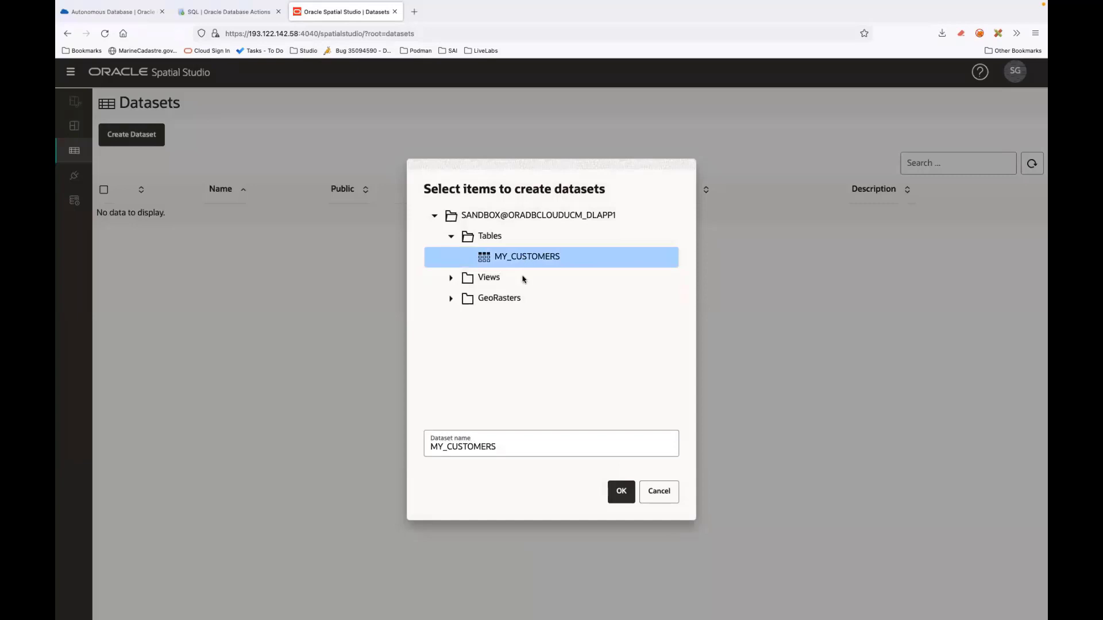
{"action": "left_click", "coordinate": [622, 492]}
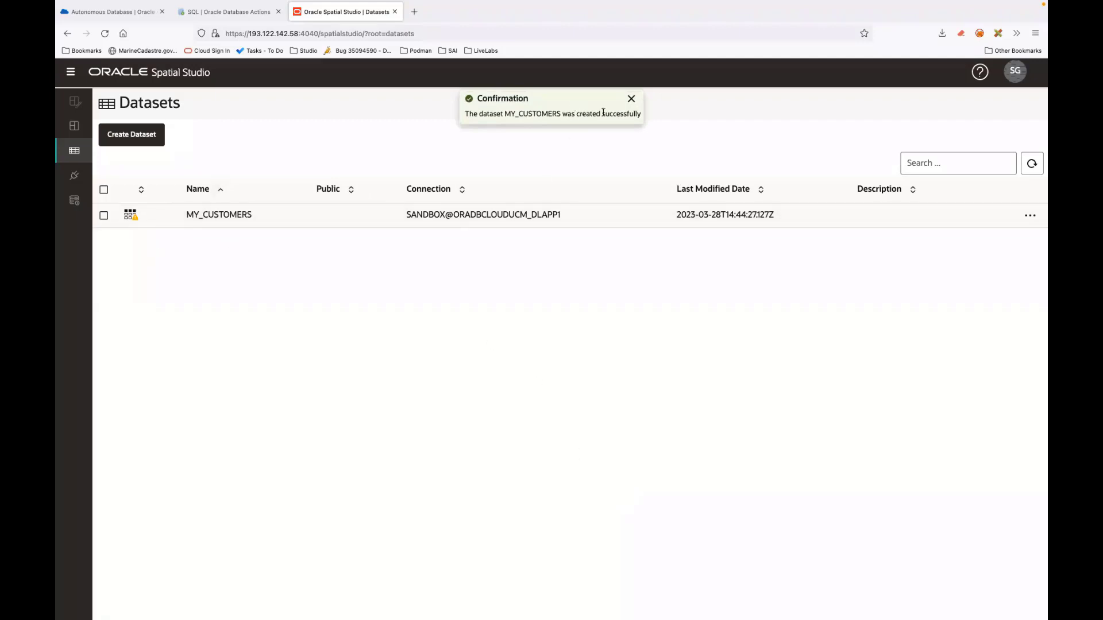
Step: From the flagged issues, set VENDOR_SITE_ID as the key, validate and apply it, then recheck issues
{"action": "left_click", "coordinate": [629, 101]}
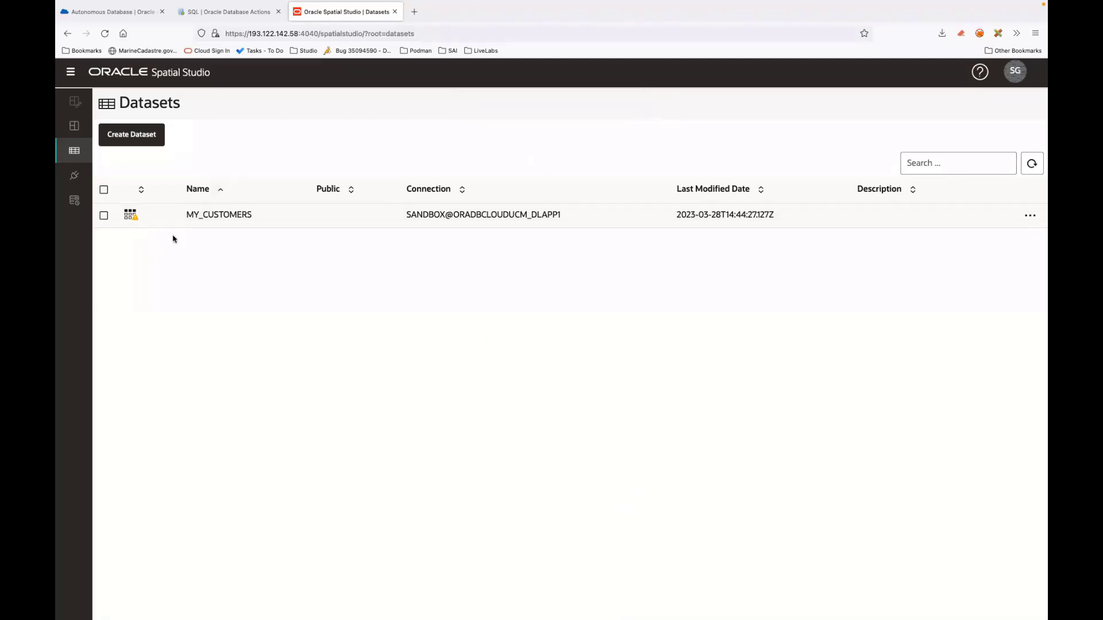
{"action": "left_click", "coordinate": [131, 216]}
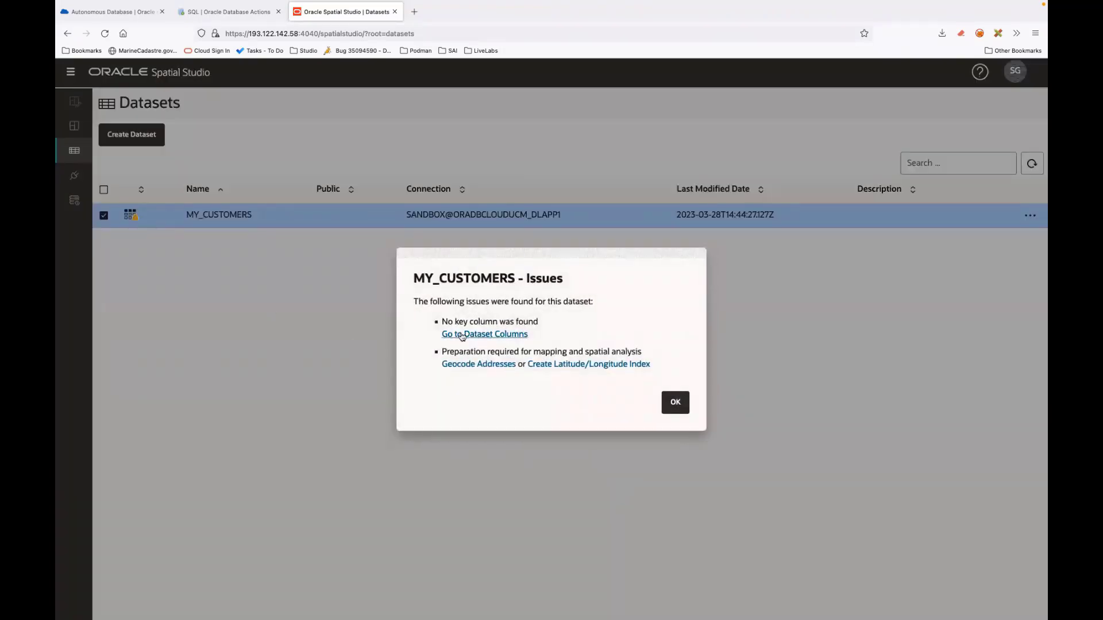
{"action": "left_click", "coordinate": [462, 334]}
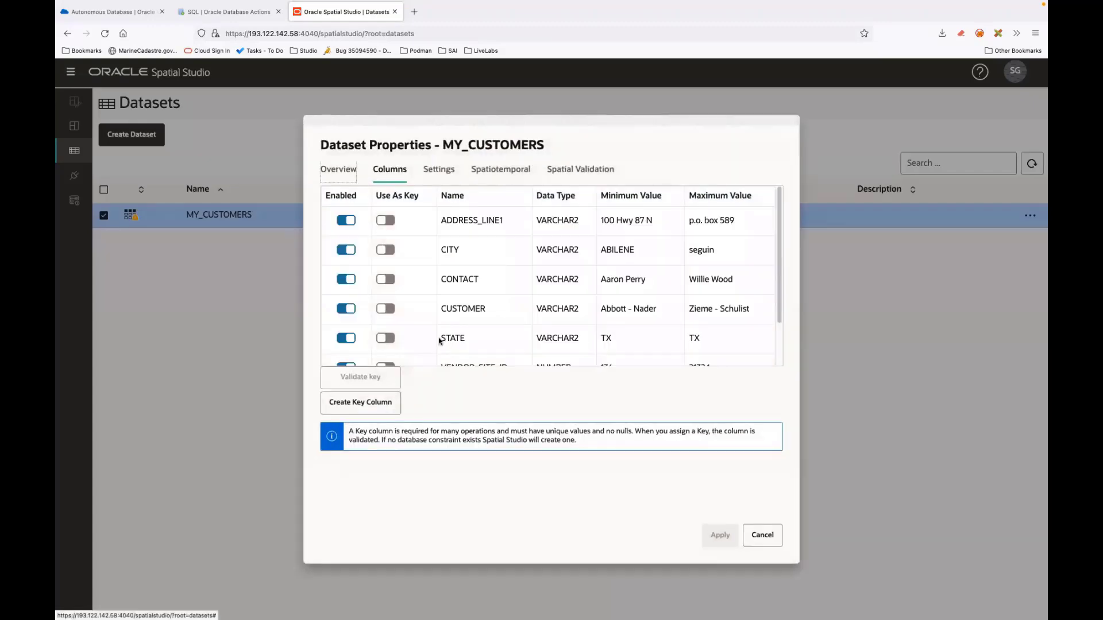
{"action": "scroll", "coordinate": [439, 340], "scroll_direction": "down", "scroll_amount": 1}
{"action": "left_click", "coordinate": [385, 320]}
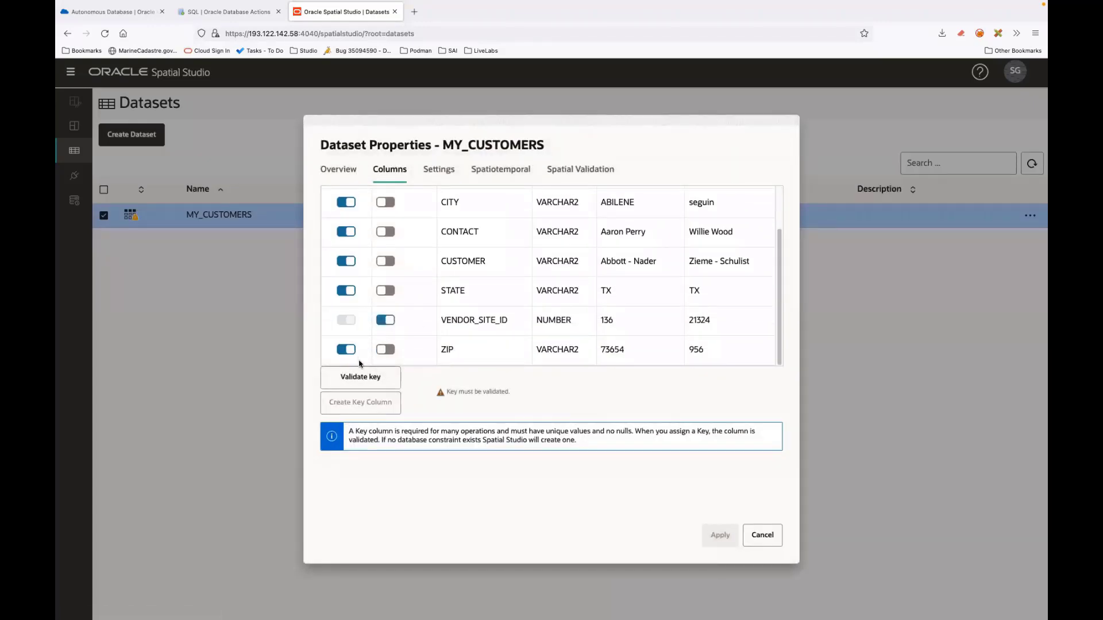
{"action": "left_click", "coordinate": [373, 378]}
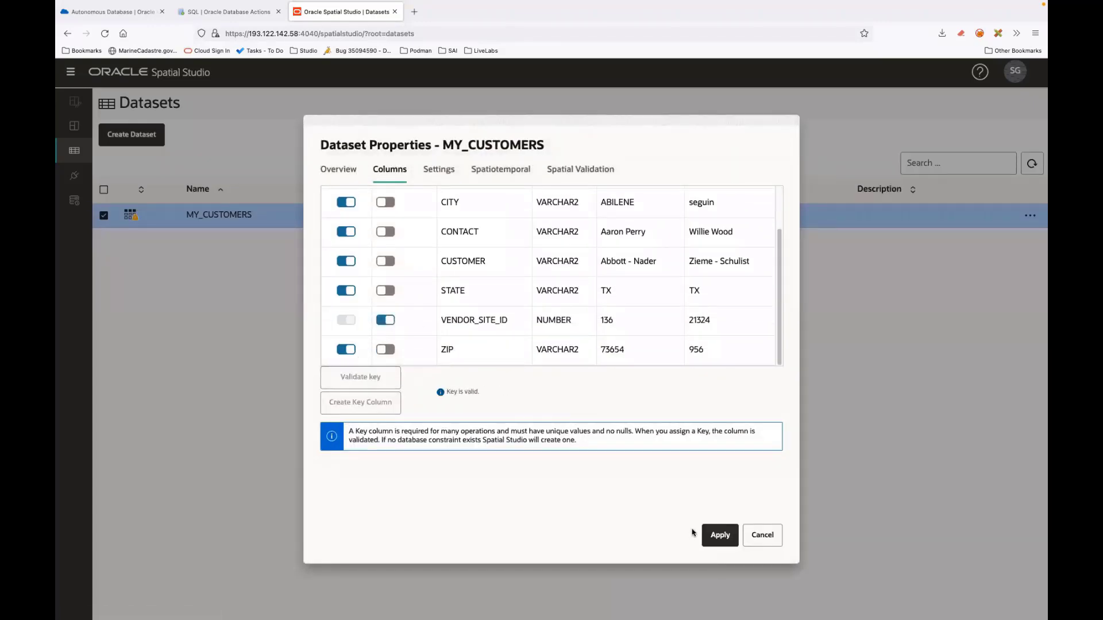
{"action": "left_click", "coordinate": [720, 535]}
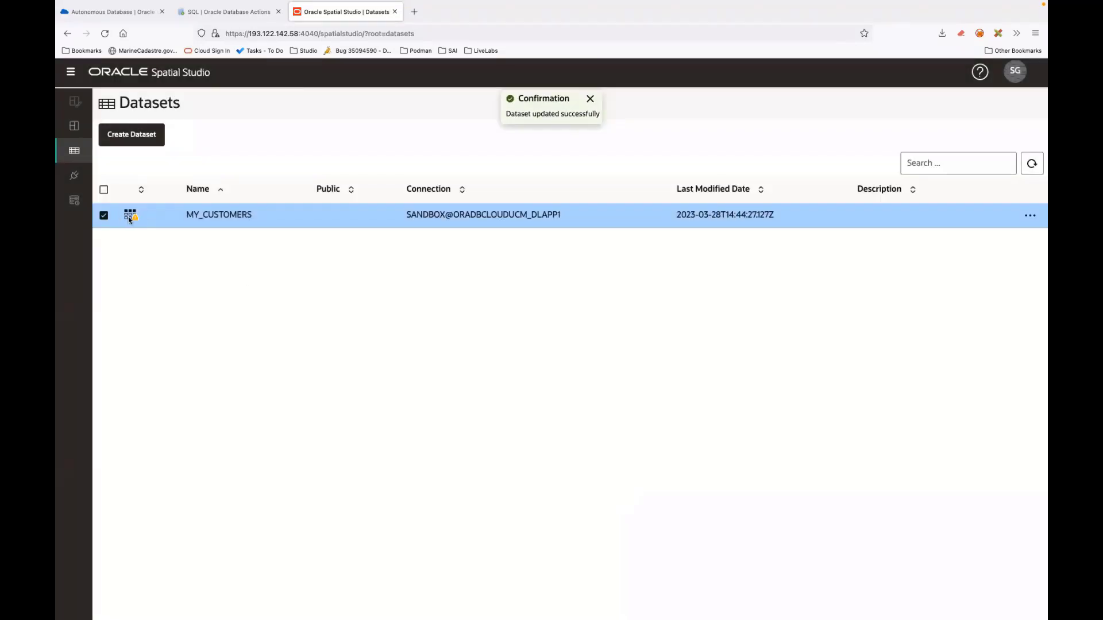
{"action": "left_click", "coordinate": [133, 216]}
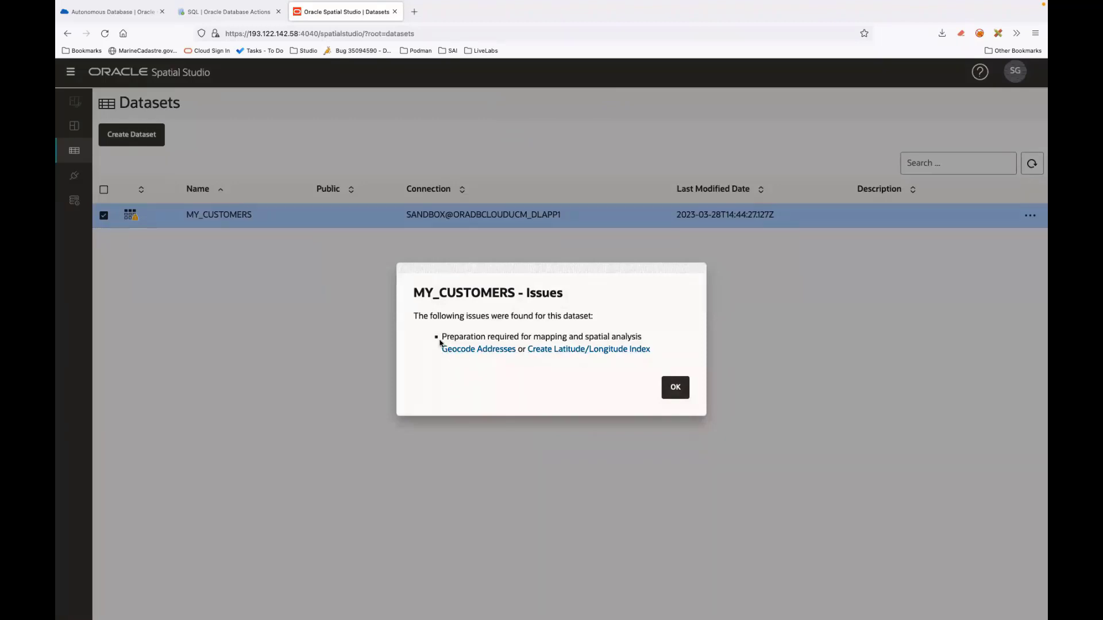
Step: Review the MY_CUSTOMERS column list in its Dataset Properties
{"action": "left_click", "coordinate": [675, 387]}
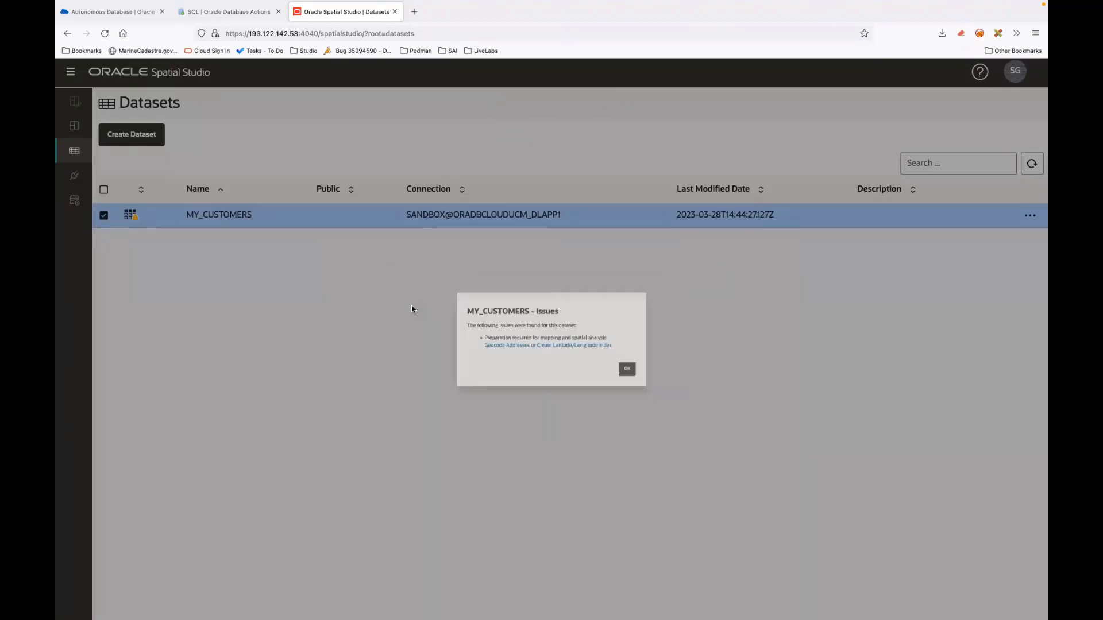
{"action": "right_click", "coordinate": [240, 215]}
{"action": "left_click", "coordinate": [258, 232]}
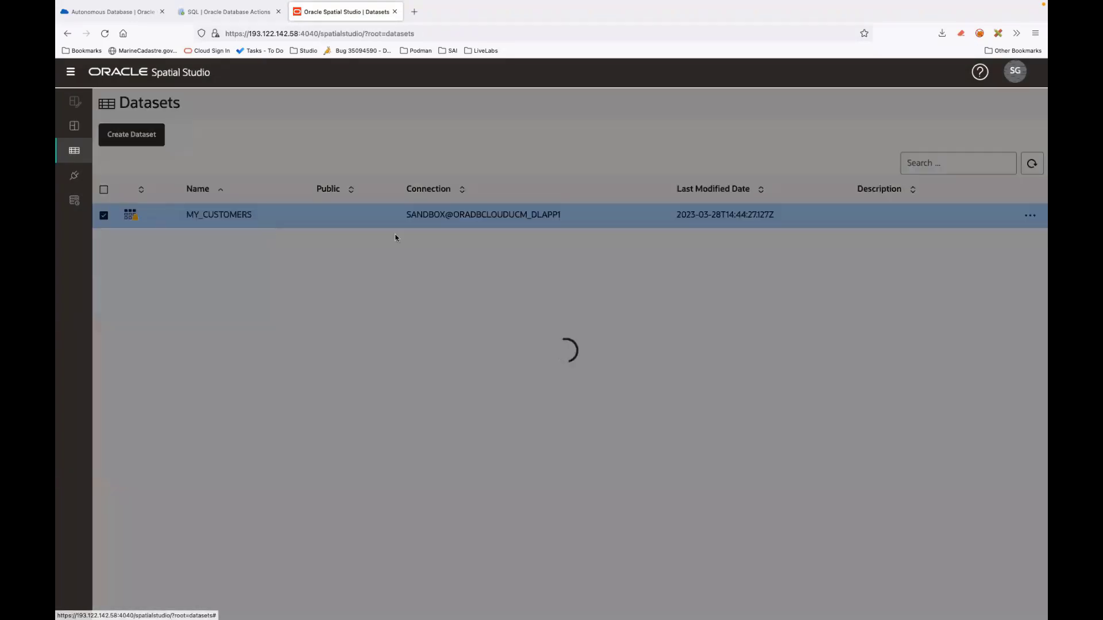
{"action": "left_click", "coordinate": [395, 173]}
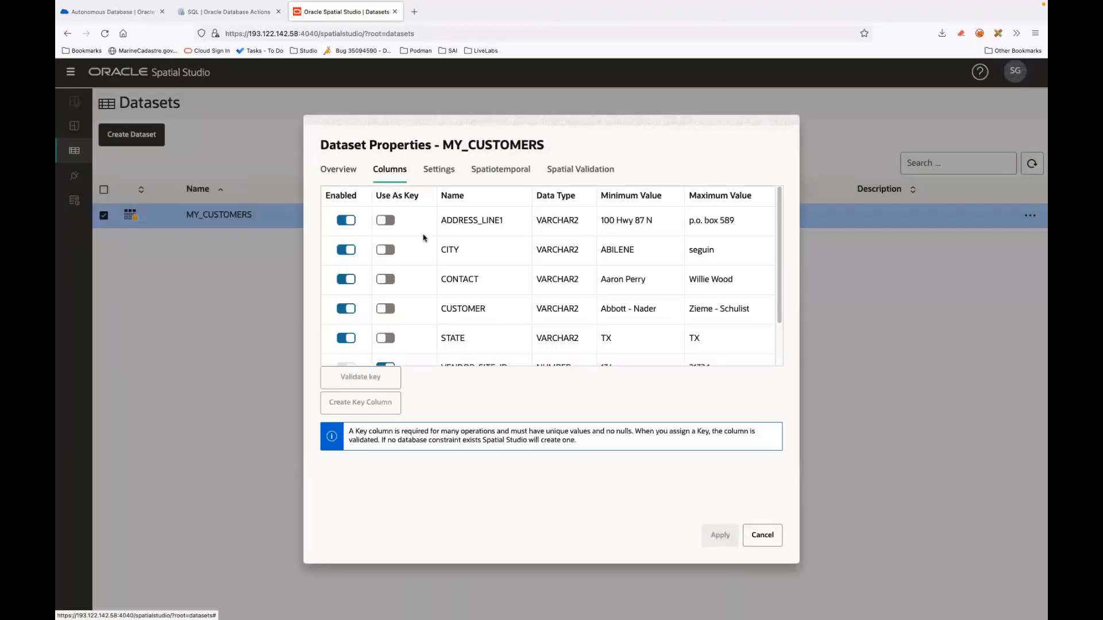
{"action": "scroll", "coordinate": [477, 296], "scroll_direction": "down", "scroll_amount": 2}
{"action": "scroll", "coordinate": [592, 339], "scroll_direction": "up", "scroll_amount": 2}
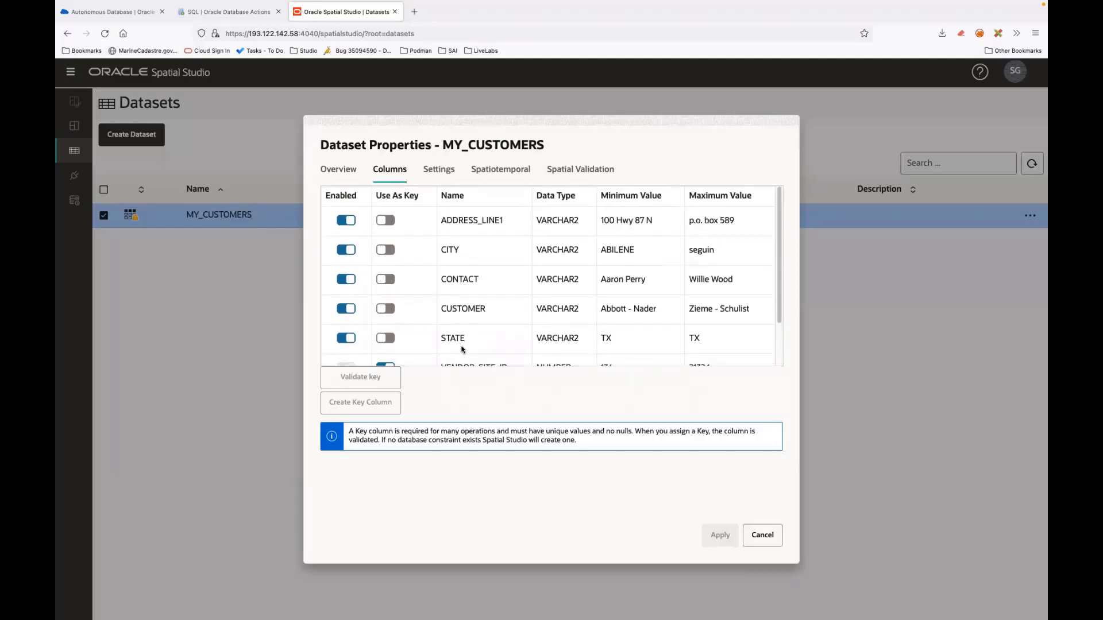
{"action": "scroll", "coordinate": [462, 349], "scroll_direction": "down", "scroll_amount": 2}
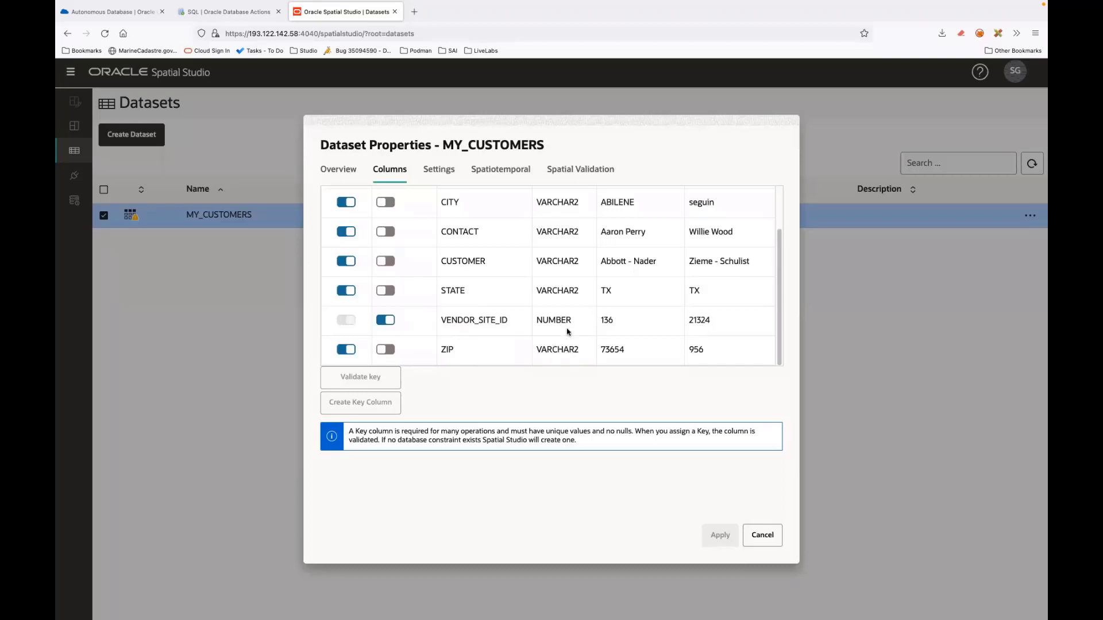
Step: Cancel the properties and read the remaining geocoding issue for MY_CUSTOMERS
{"action": "left_click", "coordinate": [764, 536]}
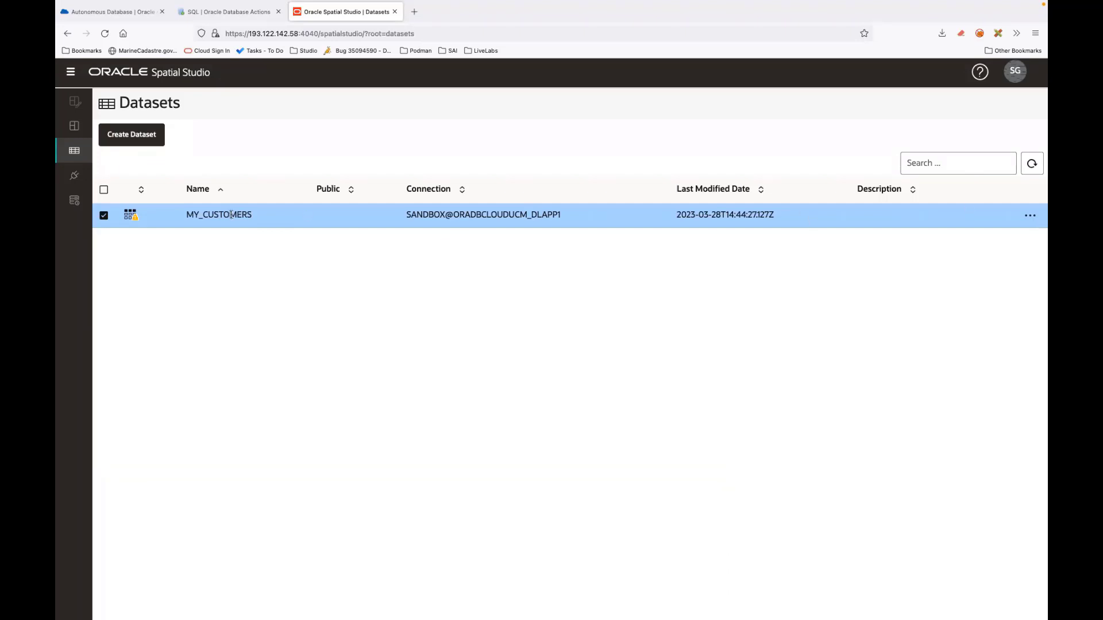
{"action": "left_click", "coordinate": [132, 217]}
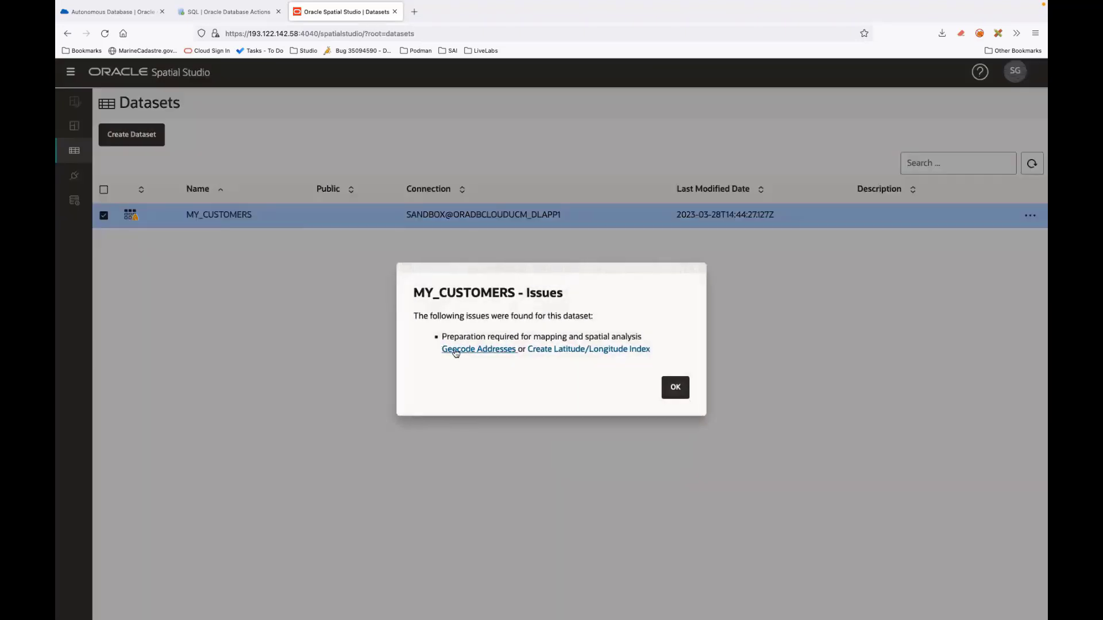
{"action": "left_click", "coordinate": [676, 388]}
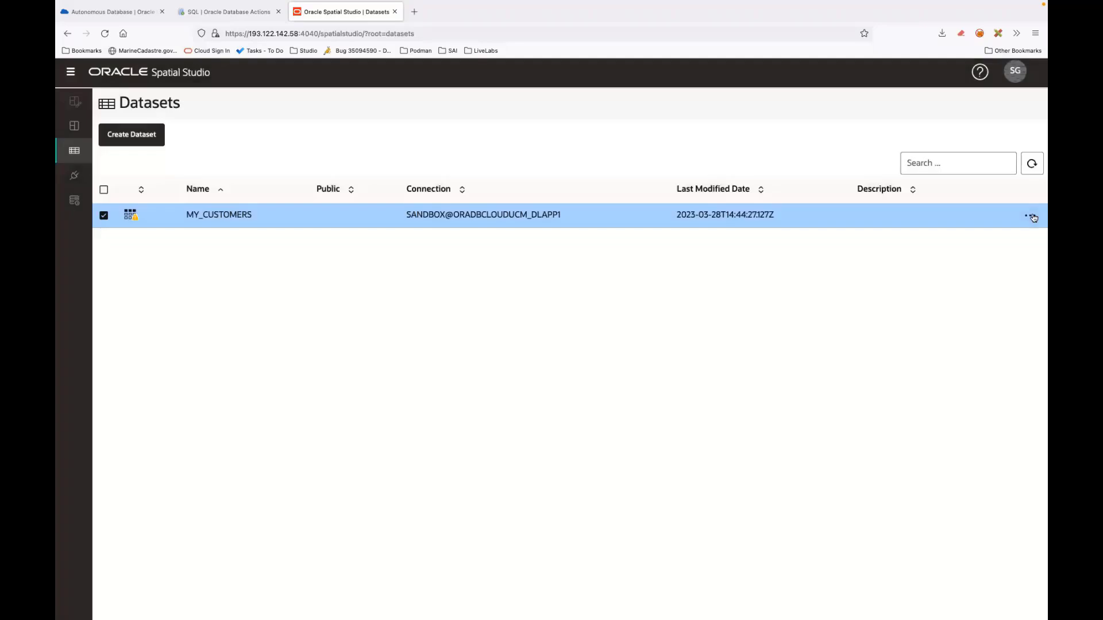
Step: Choose Prepare > Geocode Addresses from the MY_CUSTOMERS actions menu
{"action": "left_click", "coordinate": [1030, 216]}
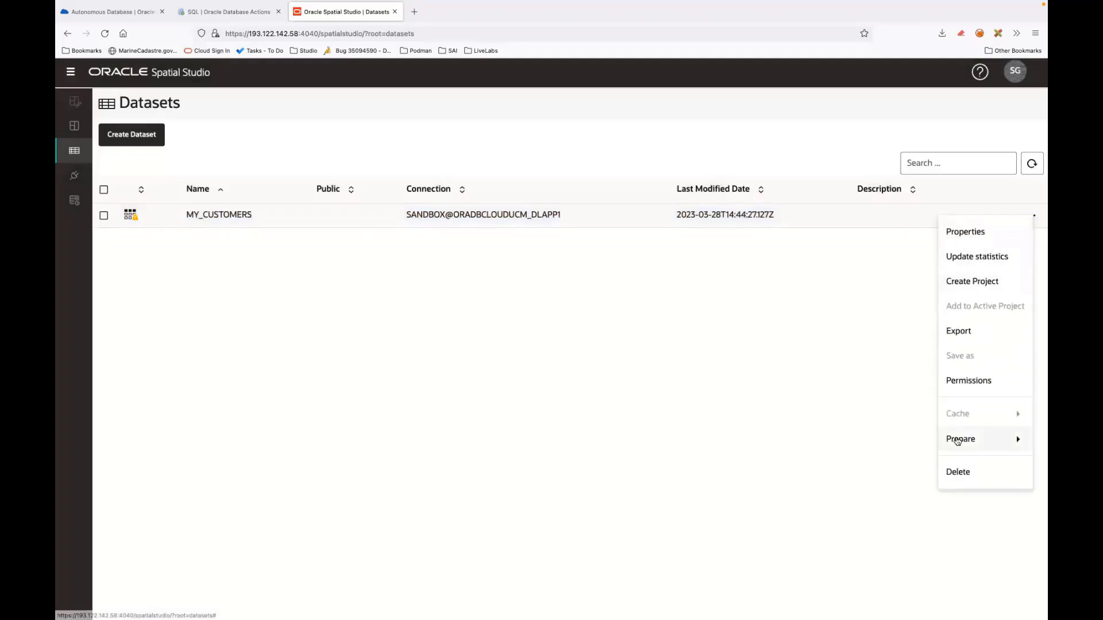
{"action": "mouse_move", "coordinate": [957, 441]}
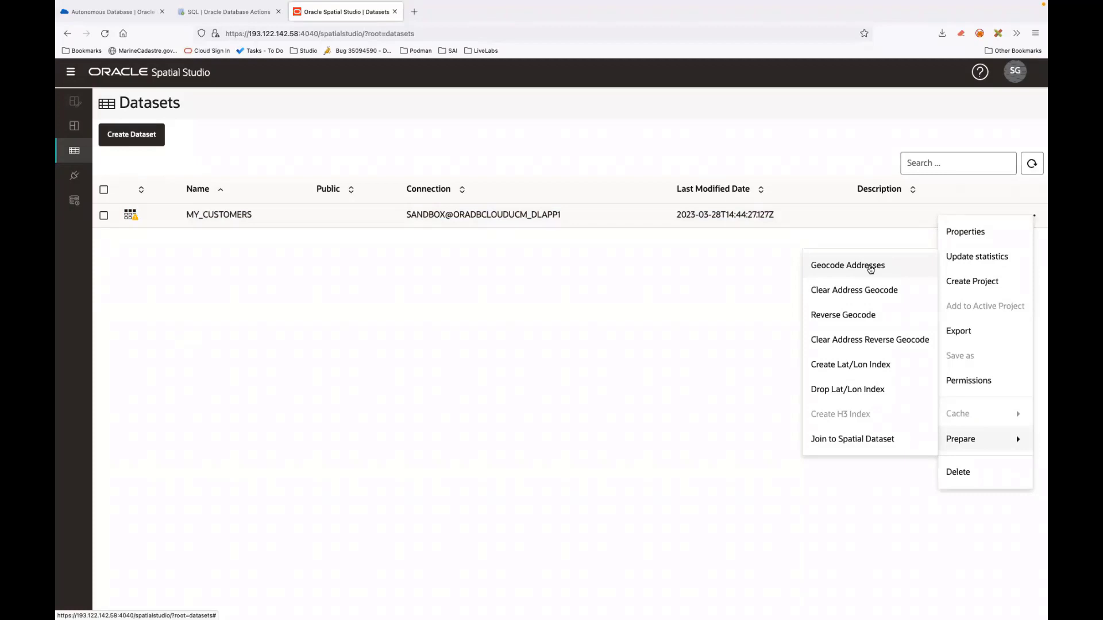
{"action": "left_click", "coordinate": [870, 268]}
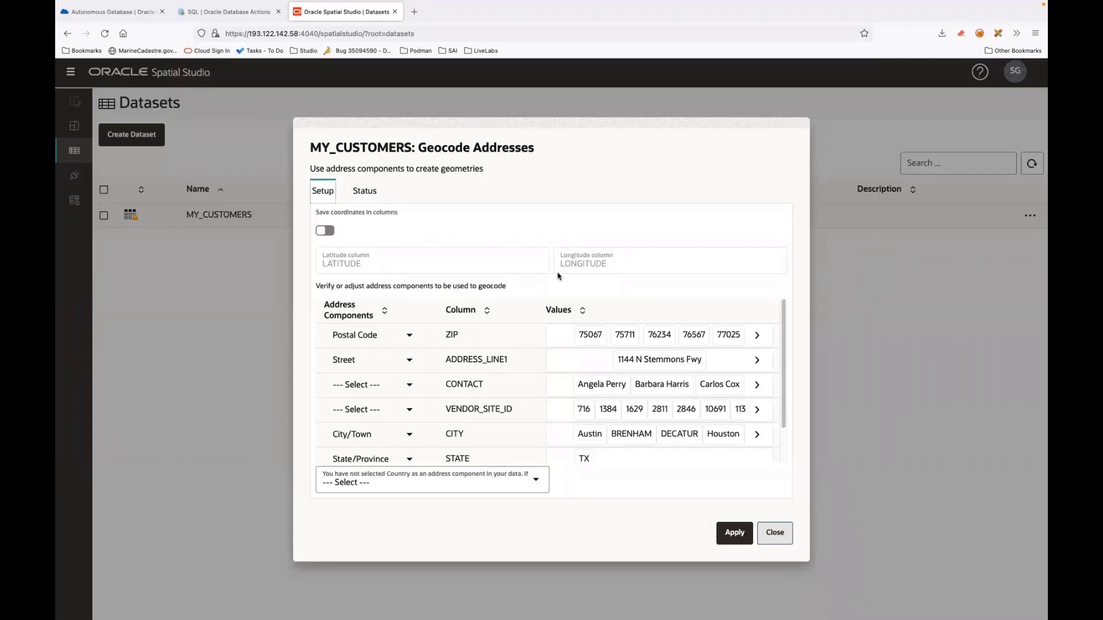
Step: Leave 'Save coordinates in columns' off and sort the Address Components list
{"action": "left_click", "coordinate": [325, 230]}
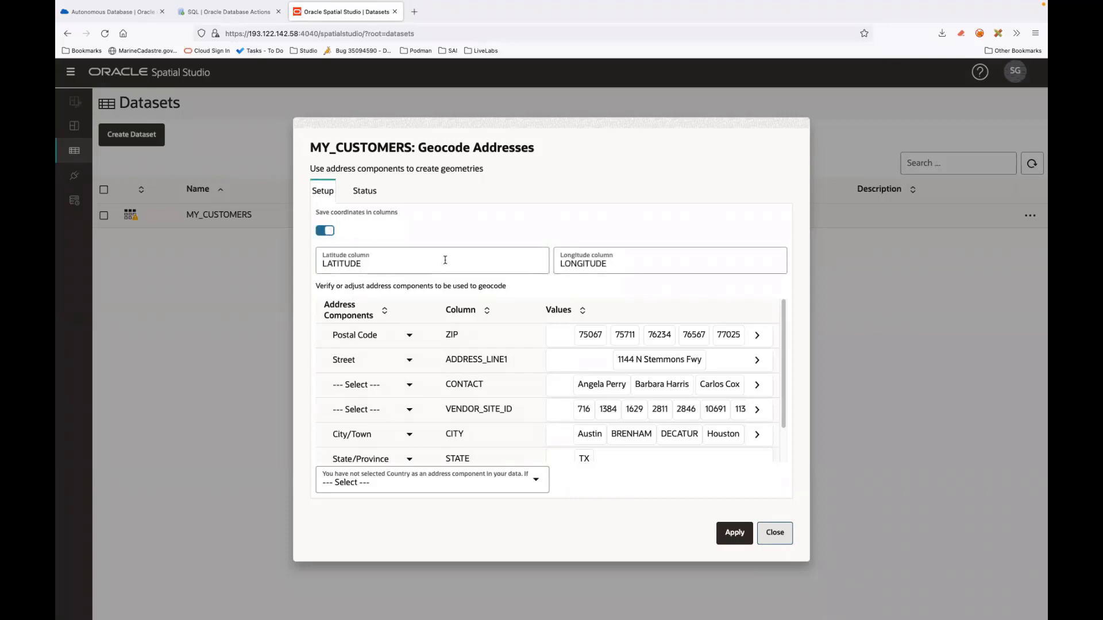
{"action": "left_click", "coordinate": [321, 231]}
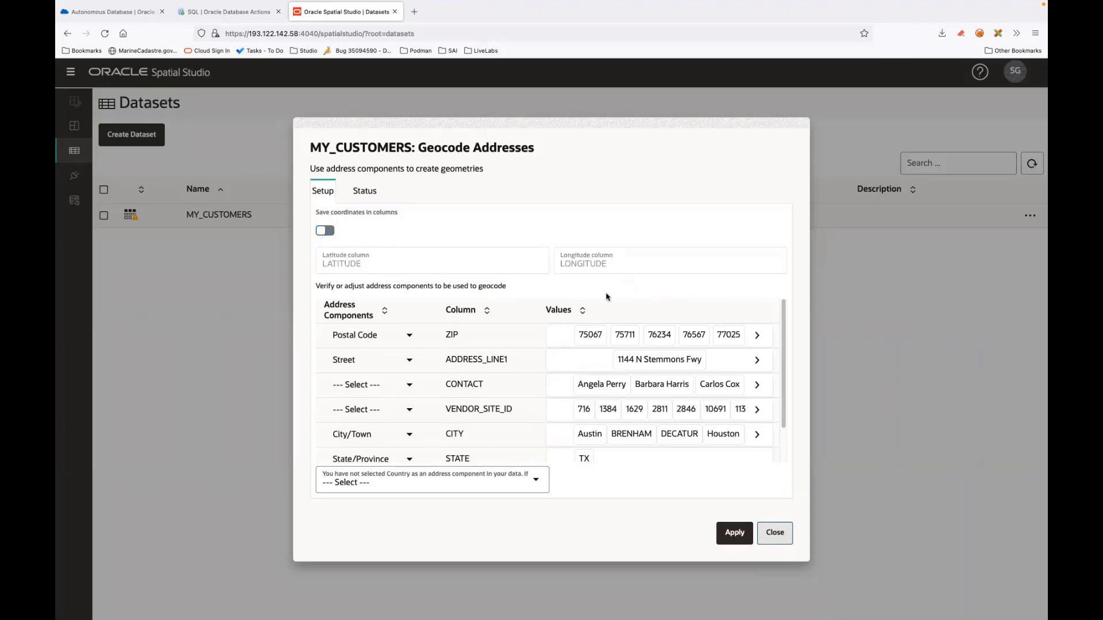
{"action": "left_click", "coordinate": [384, 311]}
{"action": "left_click", "coordinate": [384, 310]}
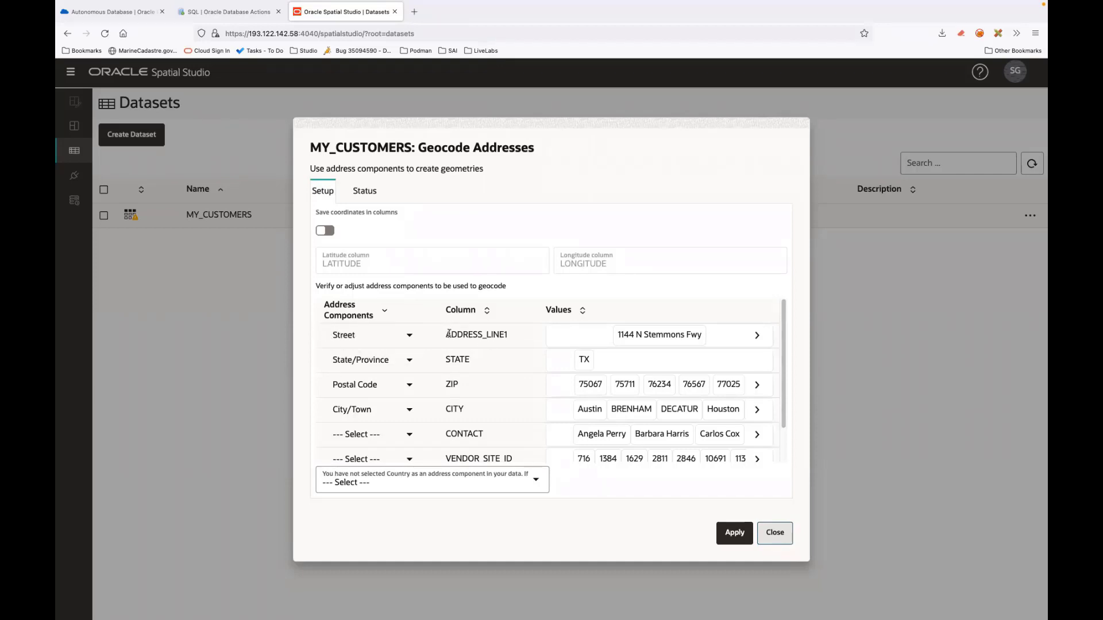
Step: Page through sample street addresses and postal codes to verify the ADDRESS_LINE1 and ZIP mappings
{"action": "left_click_drag", "start_coordinate": [448, 334], "coordinate": [510, 335]}
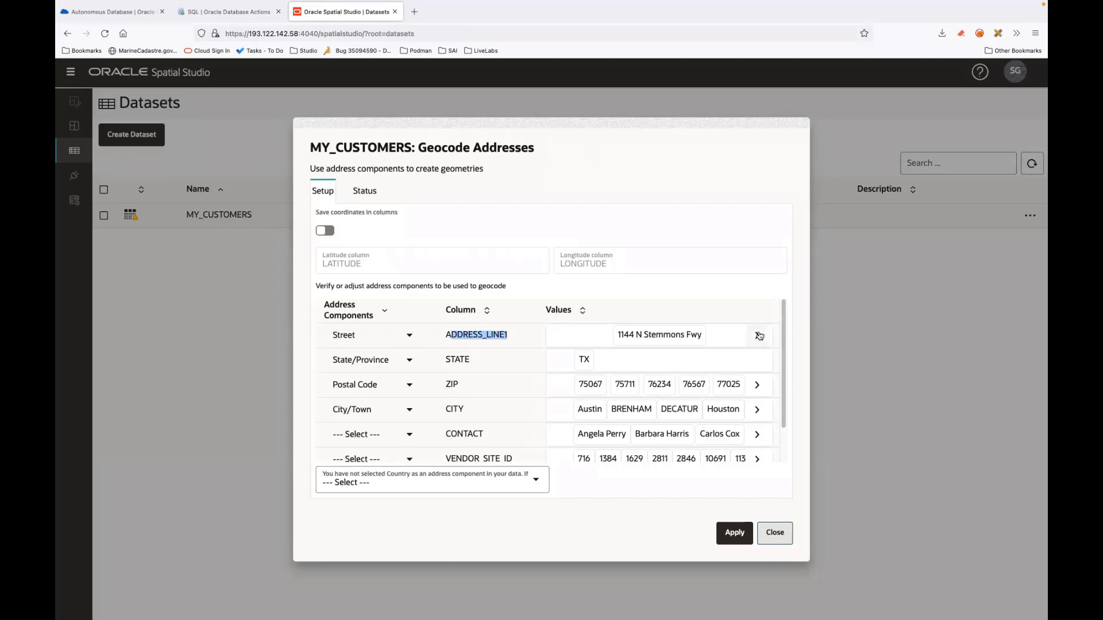
{"action": "left_click", "coordinate": [759, 336]}
{"action": "left_click", "coordinate": [759, 336]}
{"action": "left_click", "coordinate": [759, 336]}
{"action": "left_click", "coordinate": [759, 336]}
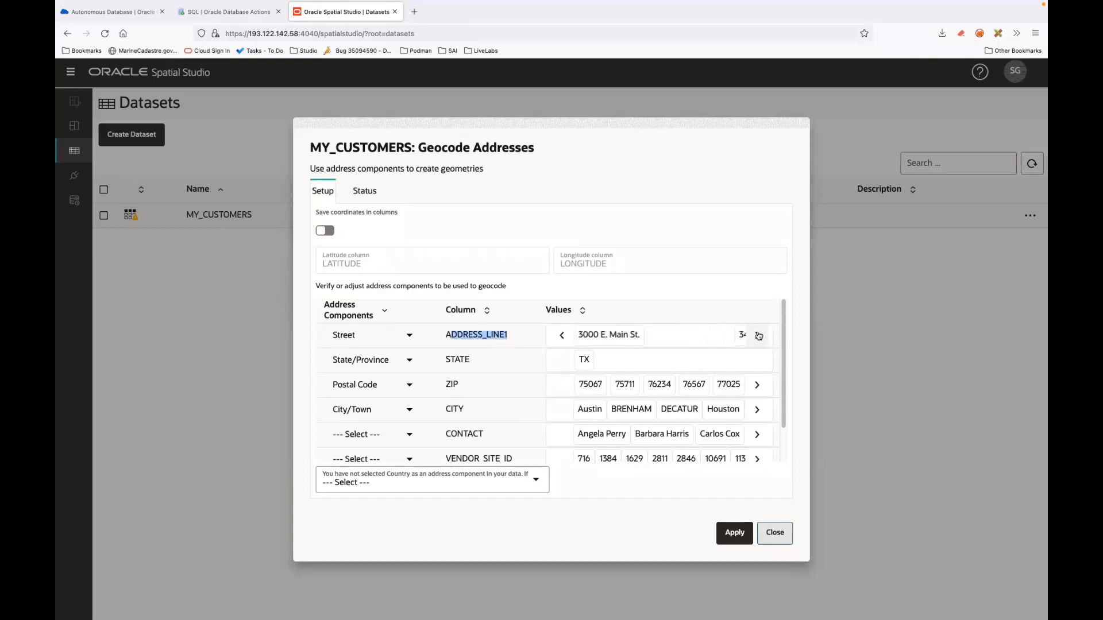
{"action": "left_click", "coordinate": [759, 336]}
{"action": "left_click", "coordinate": [759, 336]}
{"action": "left_click", "coordinate": [758, 336]}
{"action": "left_click", "coordinate": [759, 336]}
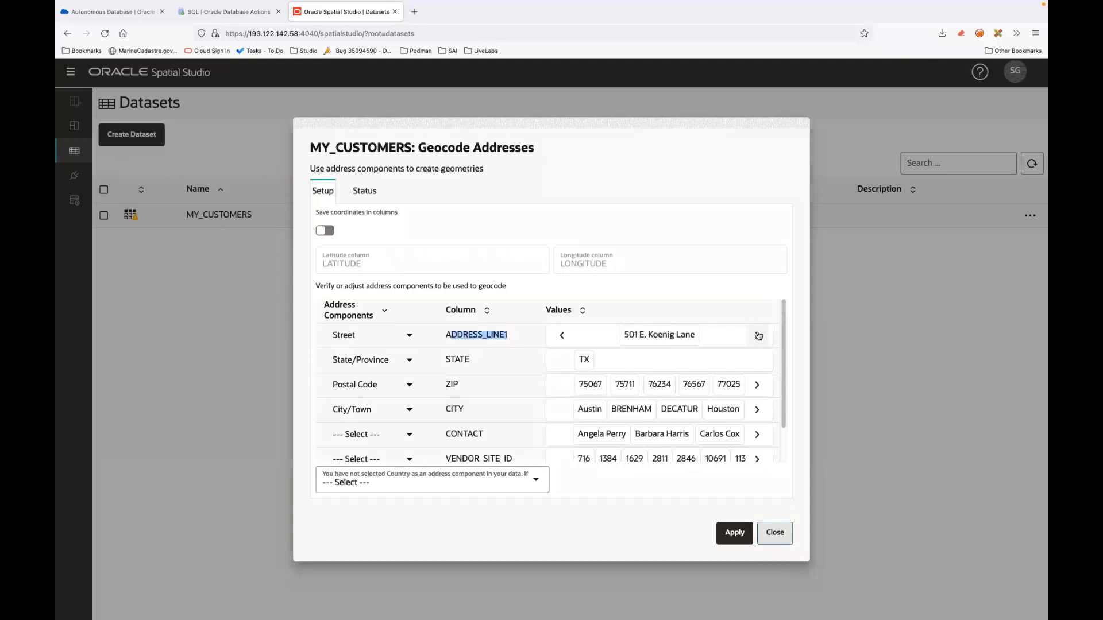
{"action": "left_click", "coordinate": [758, 336]}
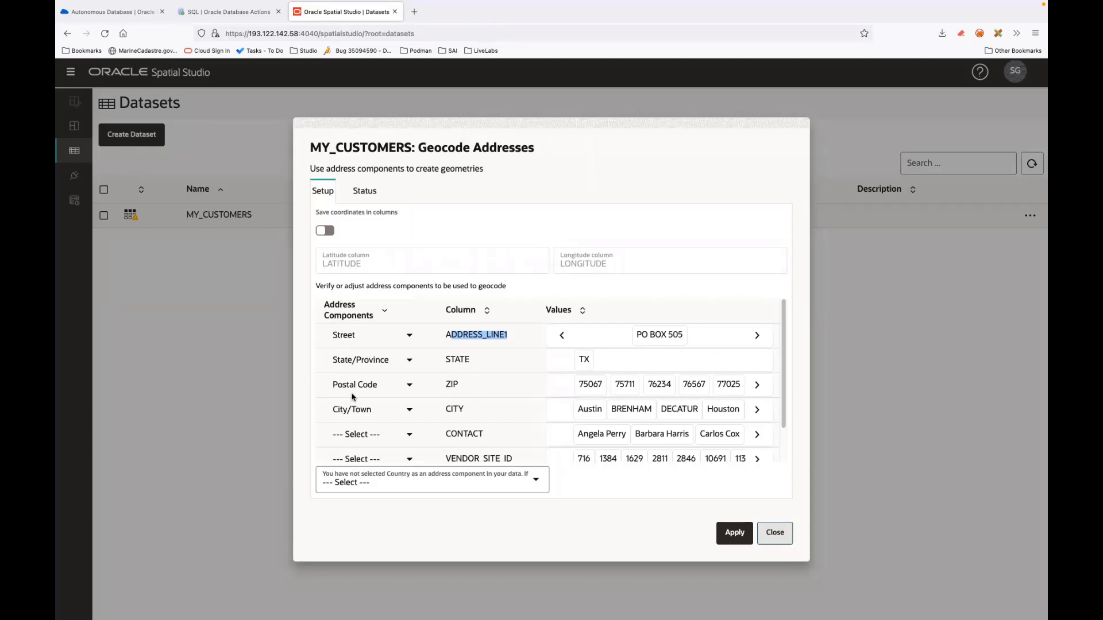
{"action": "left_click", "coordinate": [755, 385]}
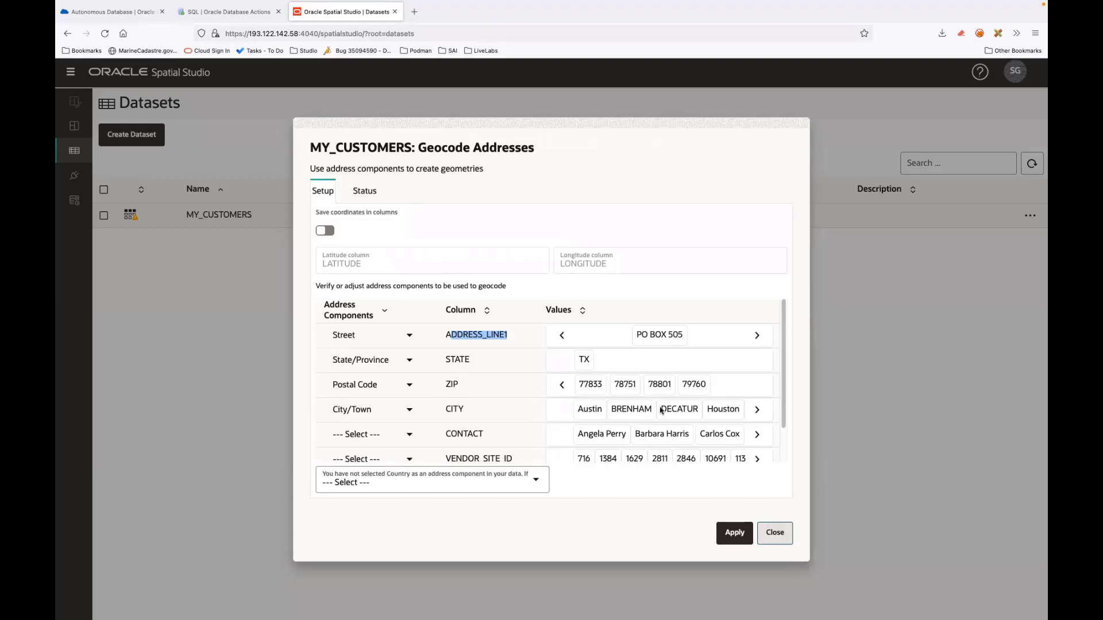
{"action": "left_click", "coordinate": [518, 333]}
Step: Apply the geocoding and close the processing report once the status reads DONE
{"action": "left_click", "coordinate": [725, 538]}
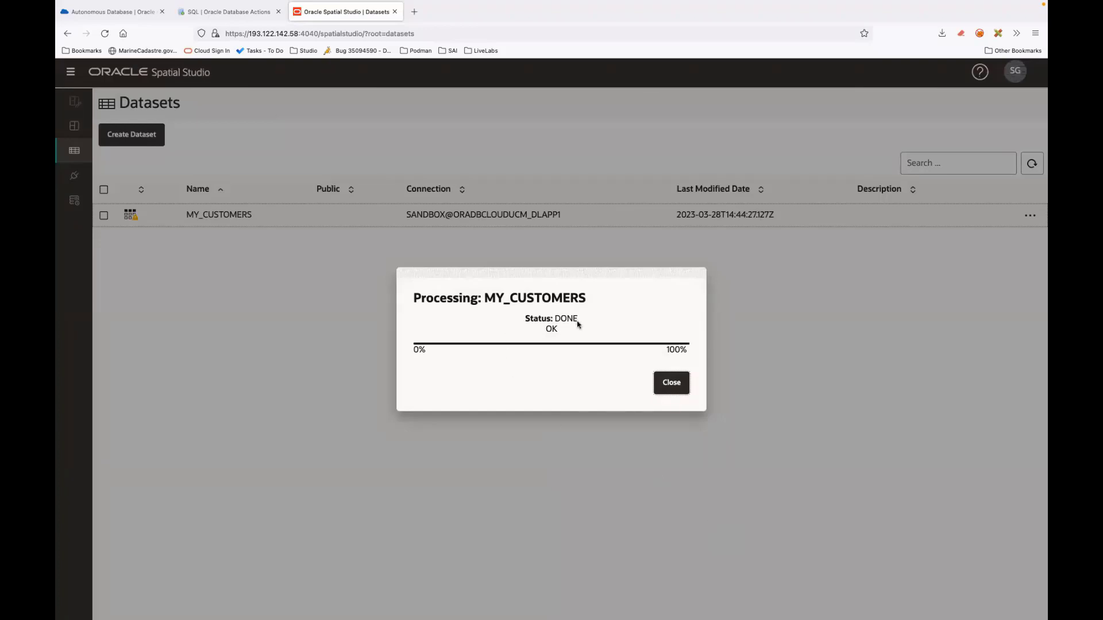
{"action": "left_click", "coordinate": [675, 383]}
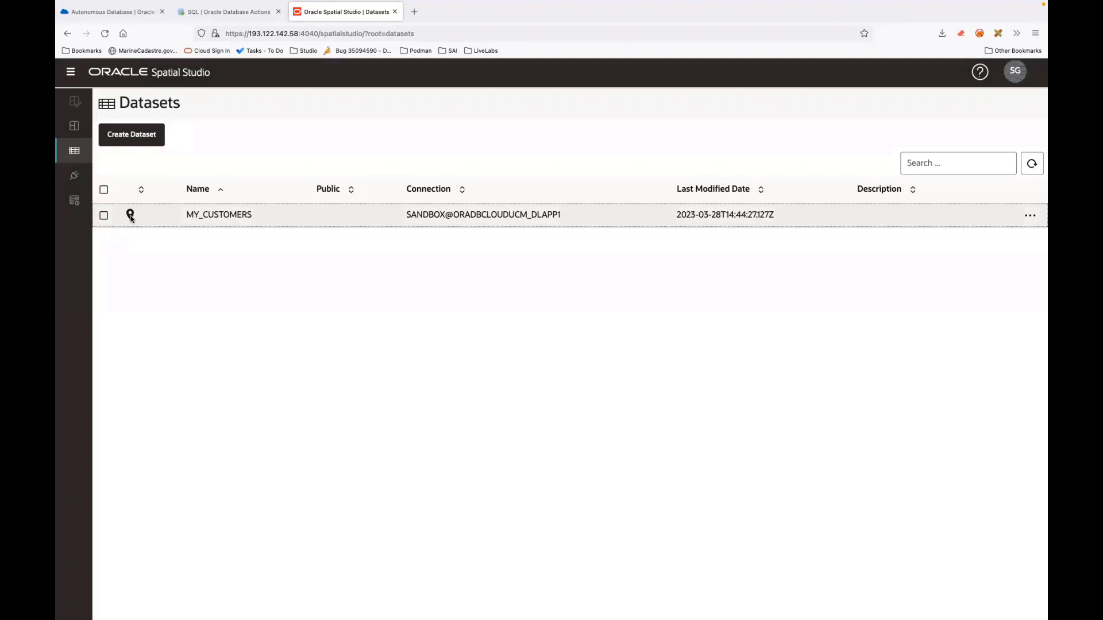
Step: Check the MY_CUSTOMERS properties, then reopen Prepare > Geocode Addresses to see results
{"action": "right_click", "coordinate": [131, 217]}
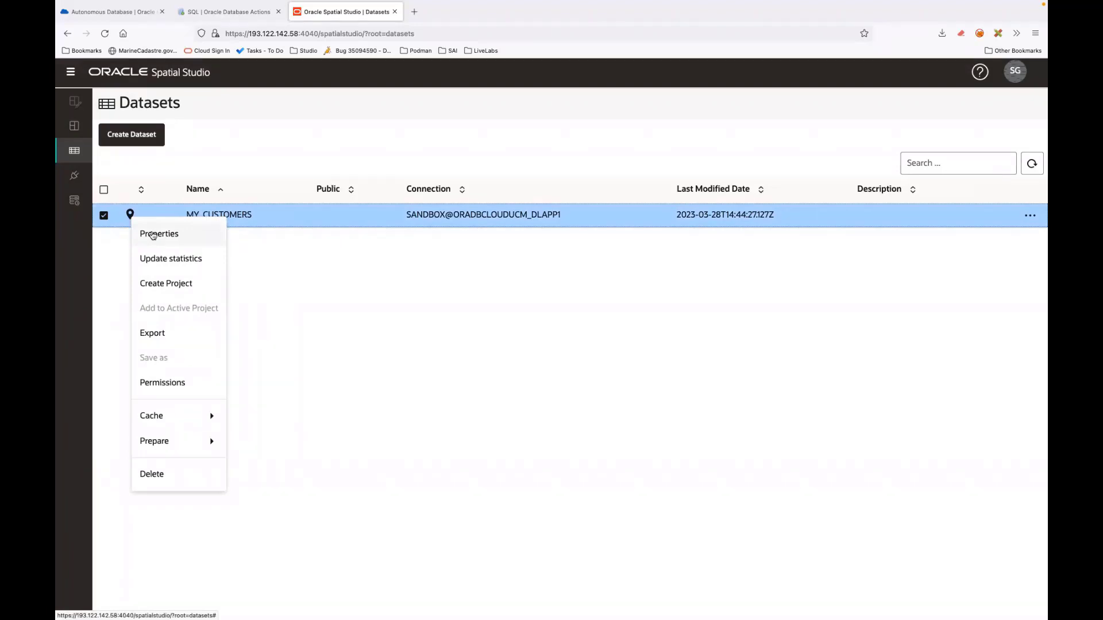
{"action": "left_click", "coordinate": [153, 234]}
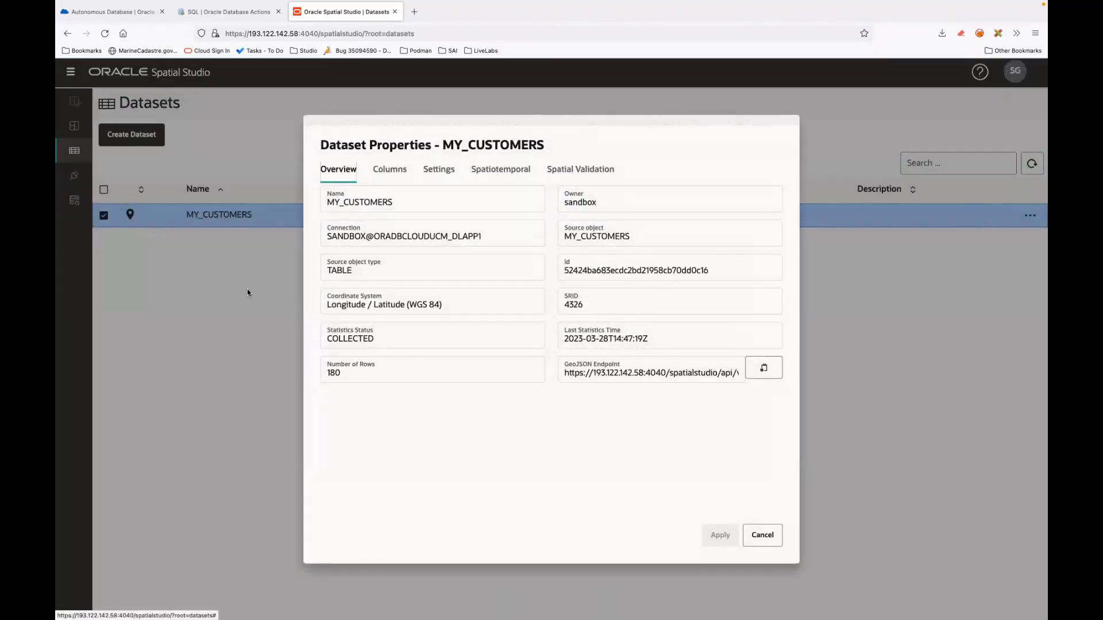
{"action": "left_click", "coordinate": [762, 535]}
{"action": "right_click", "coordinate": [310, 226]}
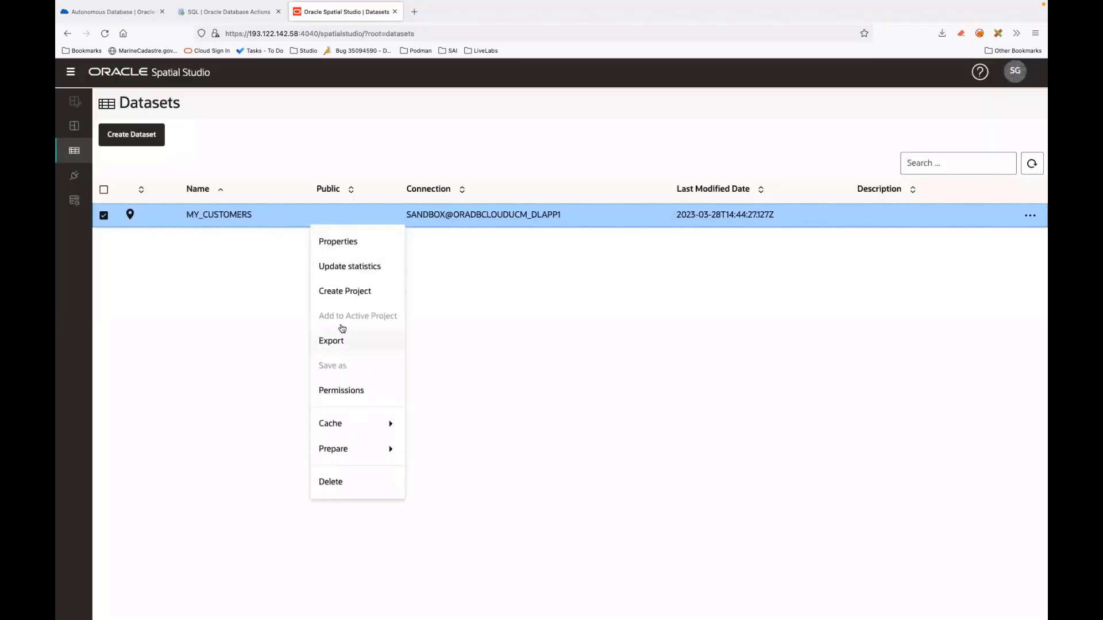
{"action": "mouse_move", "coordinate": [357, 453]}
{"action": "left_click", "coordinate": [444, 280]}
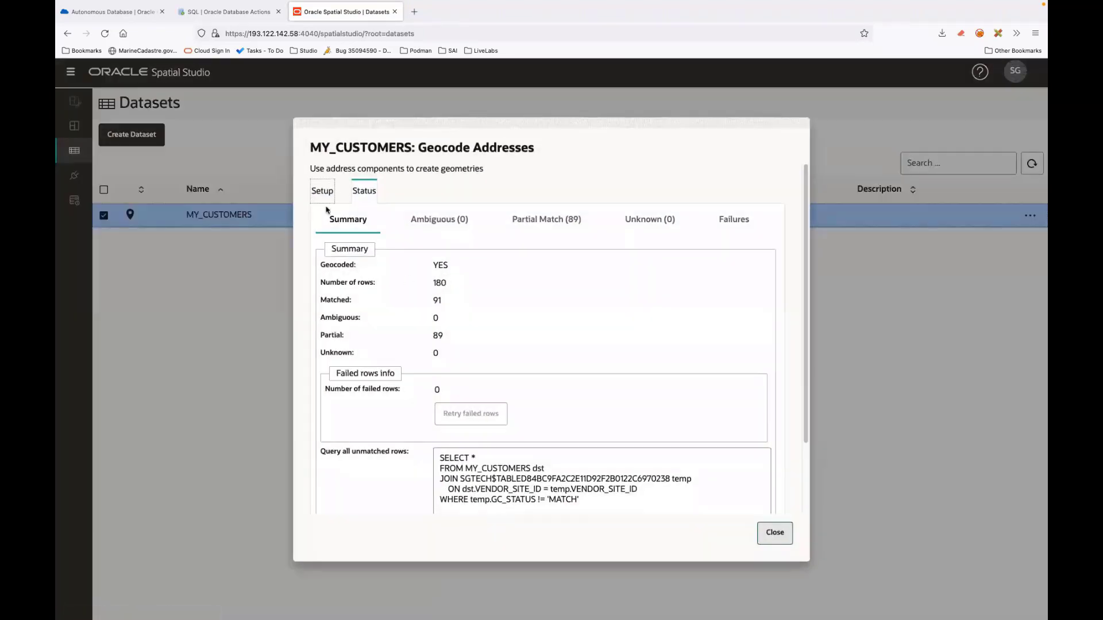
Step: Review the summary: Geocoded YES, 180 rows, 91 matched, 89 partial, then close it
{"action": "left_click", "coordinate": [322, 191]}
{"action": "left_click", "coordinate": [371, 191]}
{"action": "left_click_drag", "start_coordinate": [447, 265], "coordinate": [430, 268]}
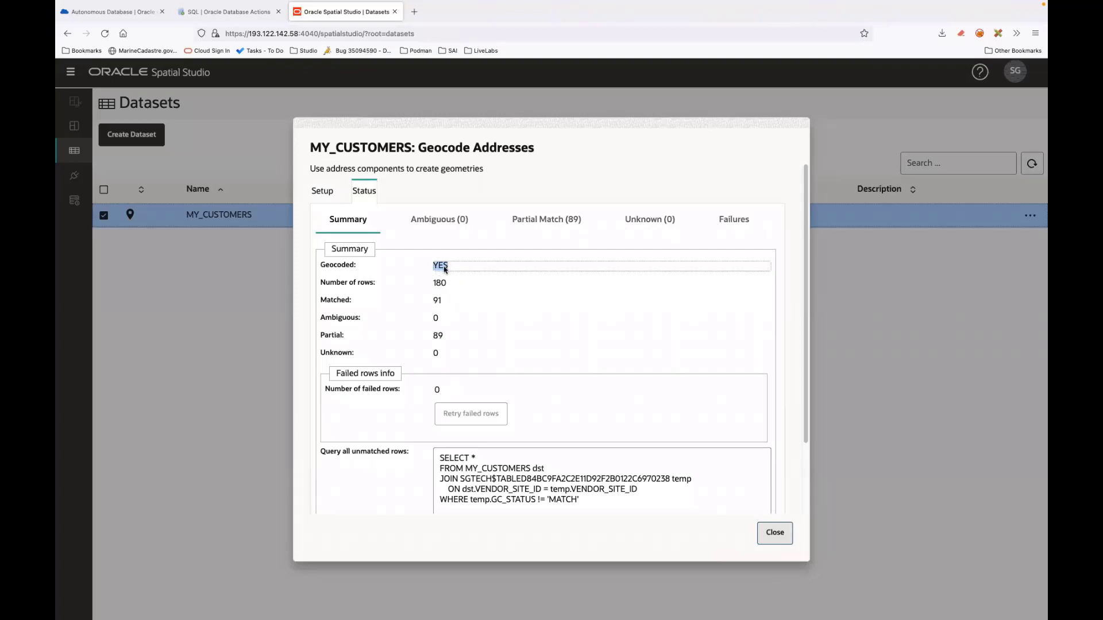
{"action": "left_click", "coordinate": [447, 287]}
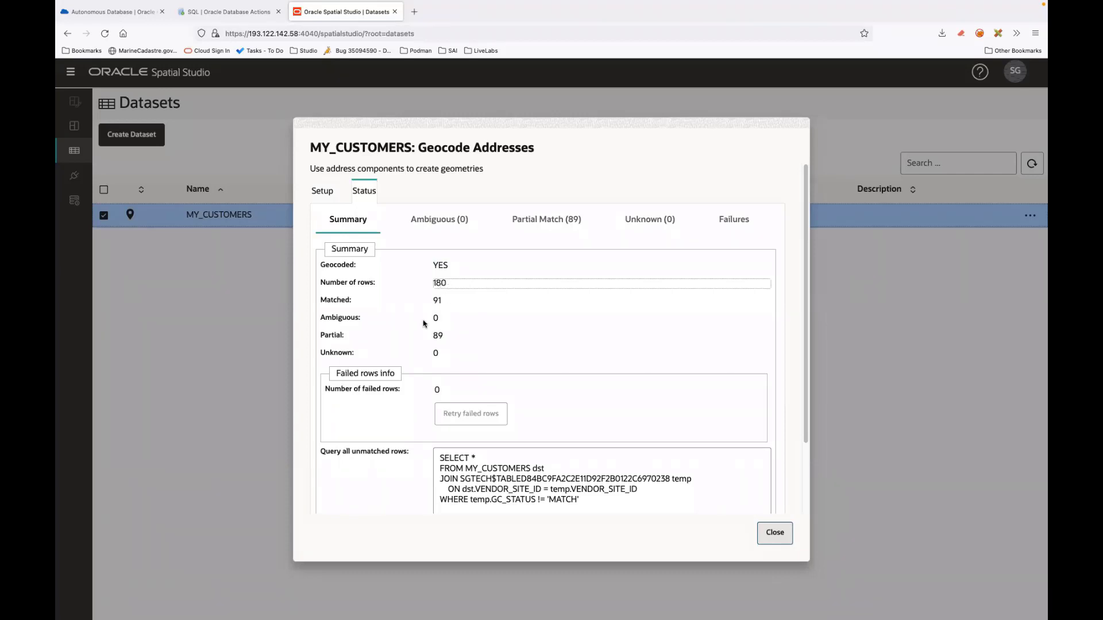
{"action": "left_click", "coordinate": [447, 303]}
{"action": "left_click_drag", "start_coordinate": [447, 304], "coordinate": [413, 304]}
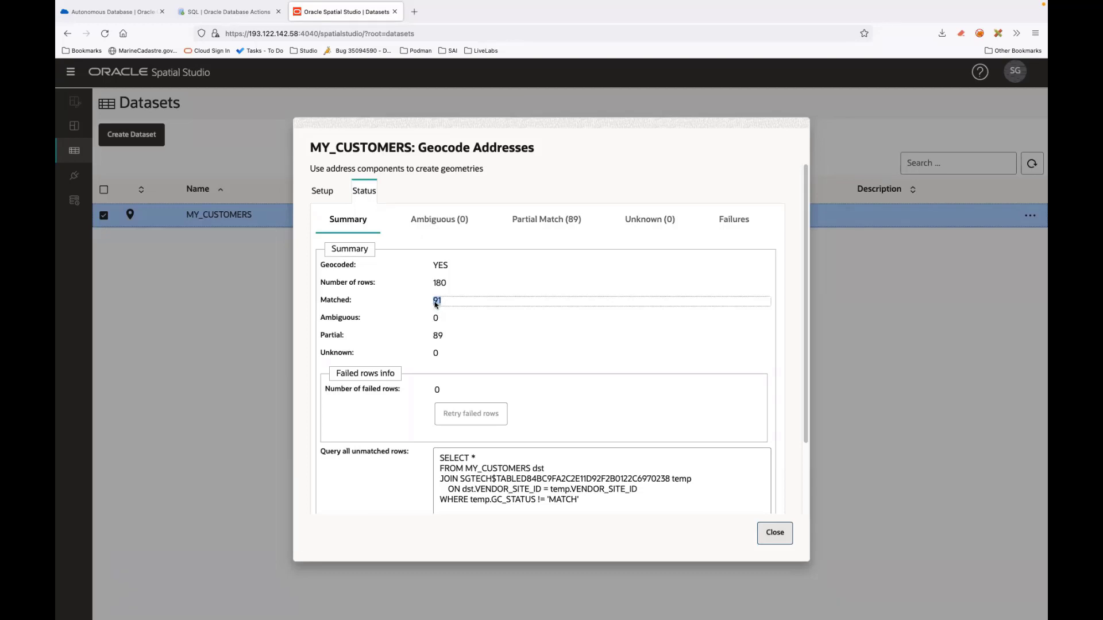
{"action": "left_click_drag", "start_coordinate": [452, 339], "coordinate": [433, 339]}
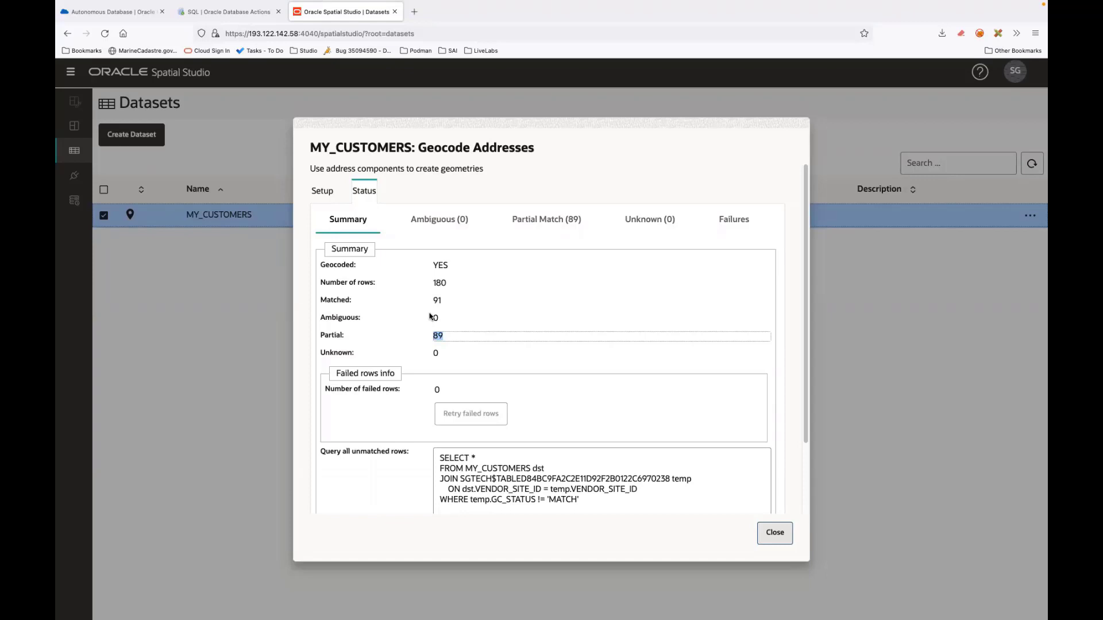
{"action": "left_click", "coordinate": [439, 358]}
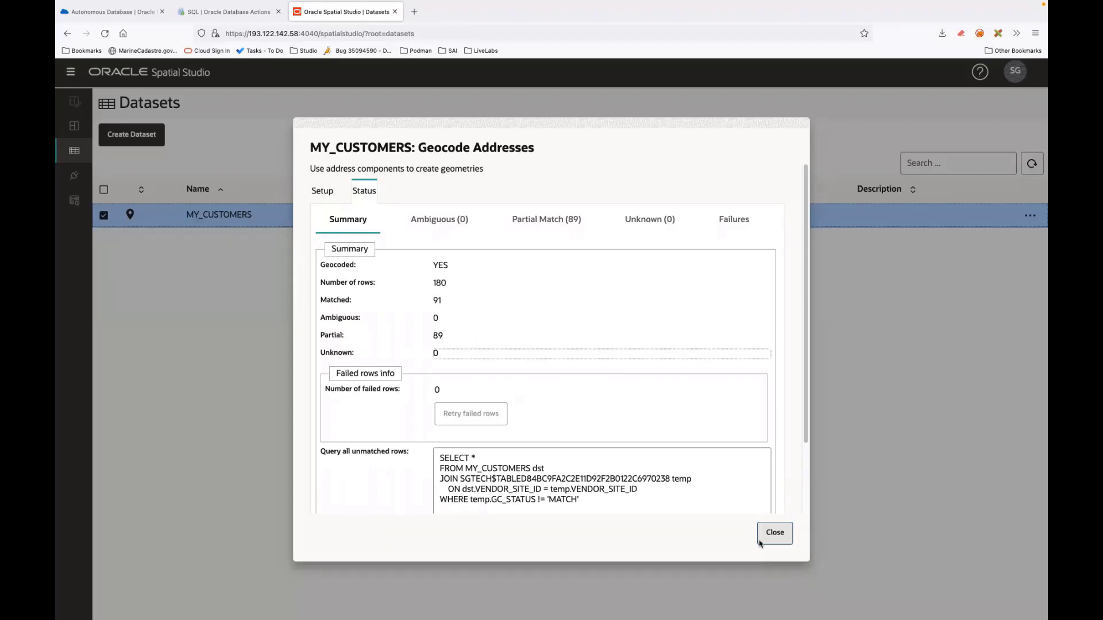
{"action": "left_click", "coordinate": [775, 532]}
Step: Create a project from MY_CUSTOMERS, add it as a map layer, and centre on Texas
{"action": "right_click", "coordinate": [259, 224]}
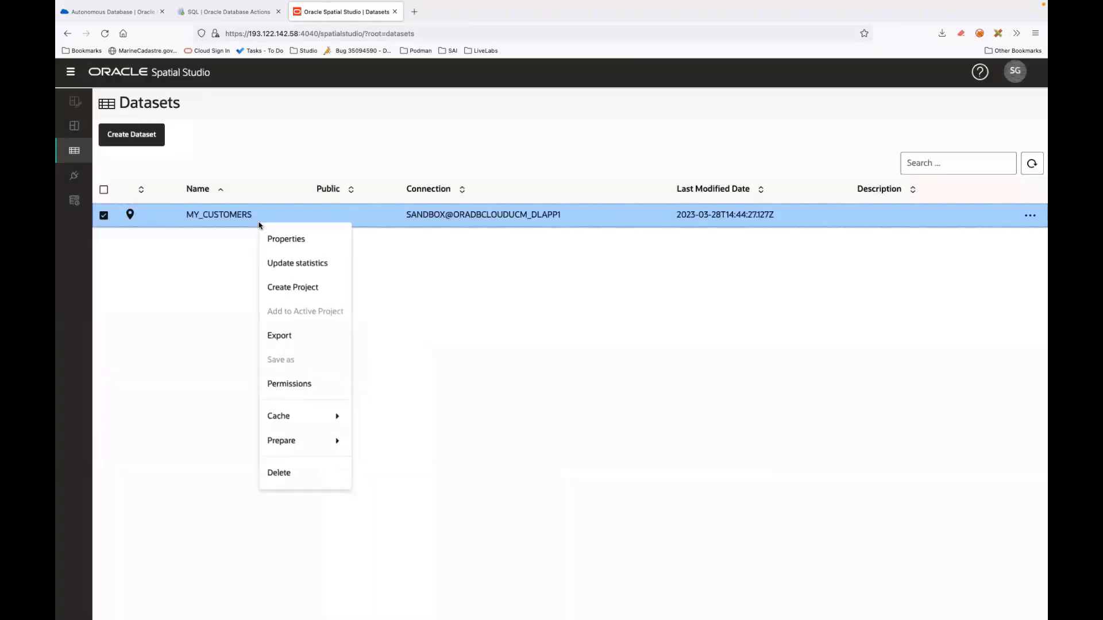
{"action": "left_click", "coordinate": [285, 291]}
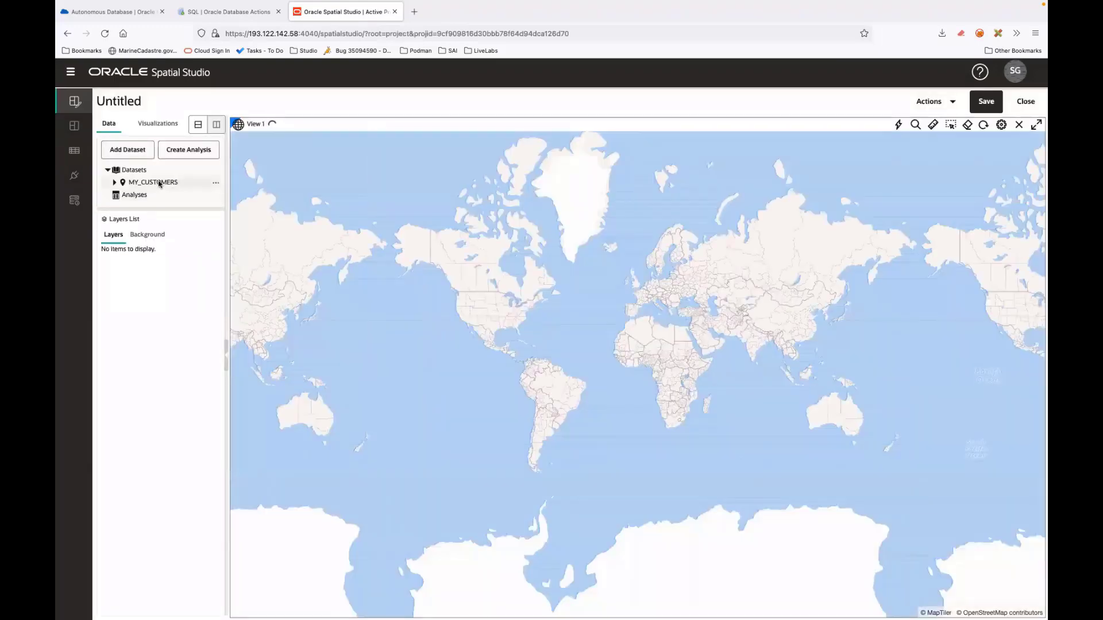
{"action": "left_click_drag", "start_coordinate": [173, 183], "coordinate": [378, 281]}
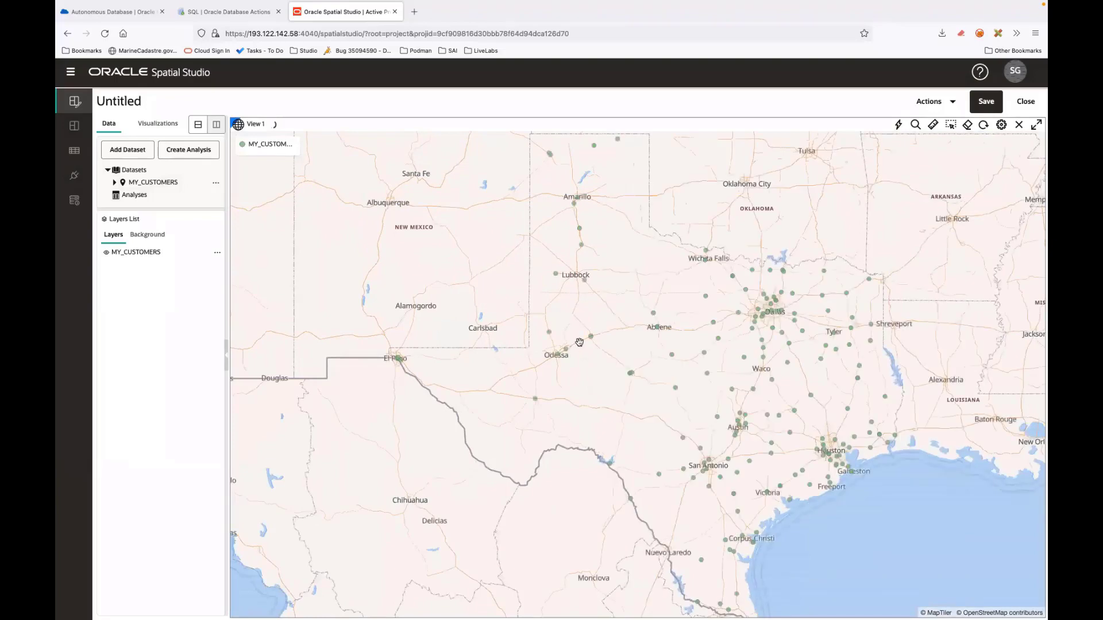
{"action": "scroll", "coordinate": [596, 360], "scroll_direction": "down", "scroll_amount": 3}
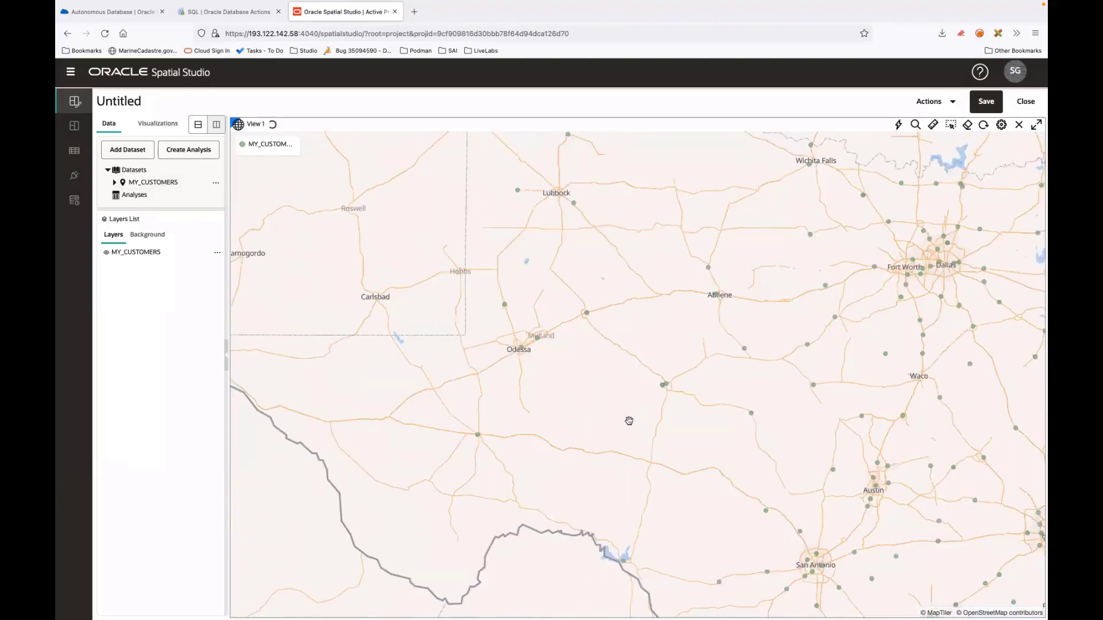
{"action": "left_click_drag", "start_coordinate": [625, 422], "coordinate": [605, 387]}
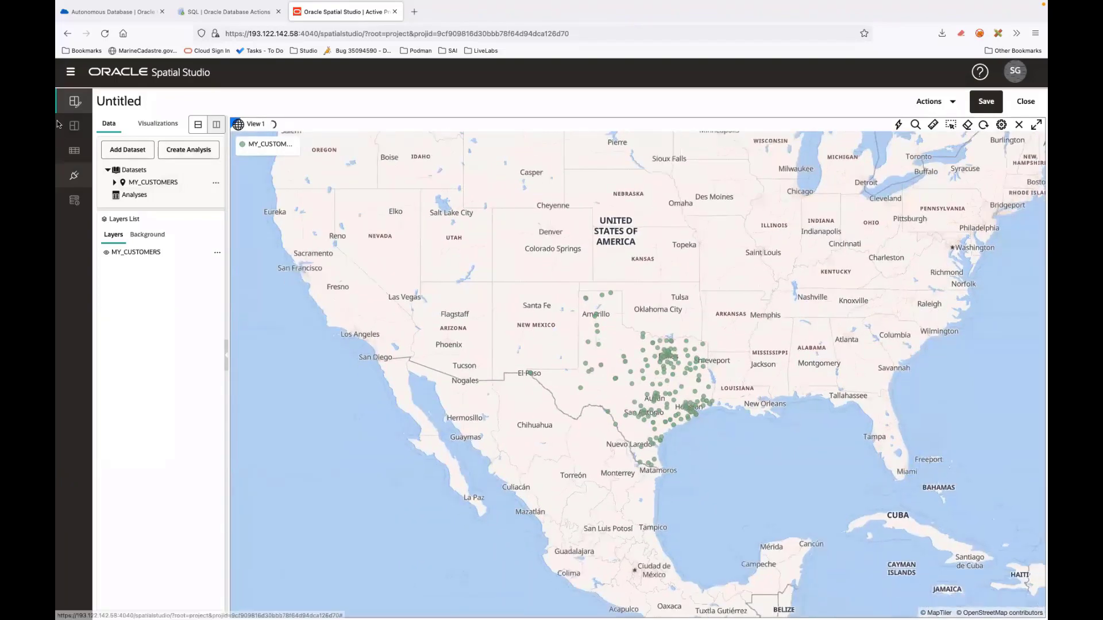
Step: Check in the MY_CUSTOMERS Properties Columns list that GC_GEOMETRY is SDO_GEOMETRY, then cancel
{"action": "left_click", "coordinate": [74, 150]}
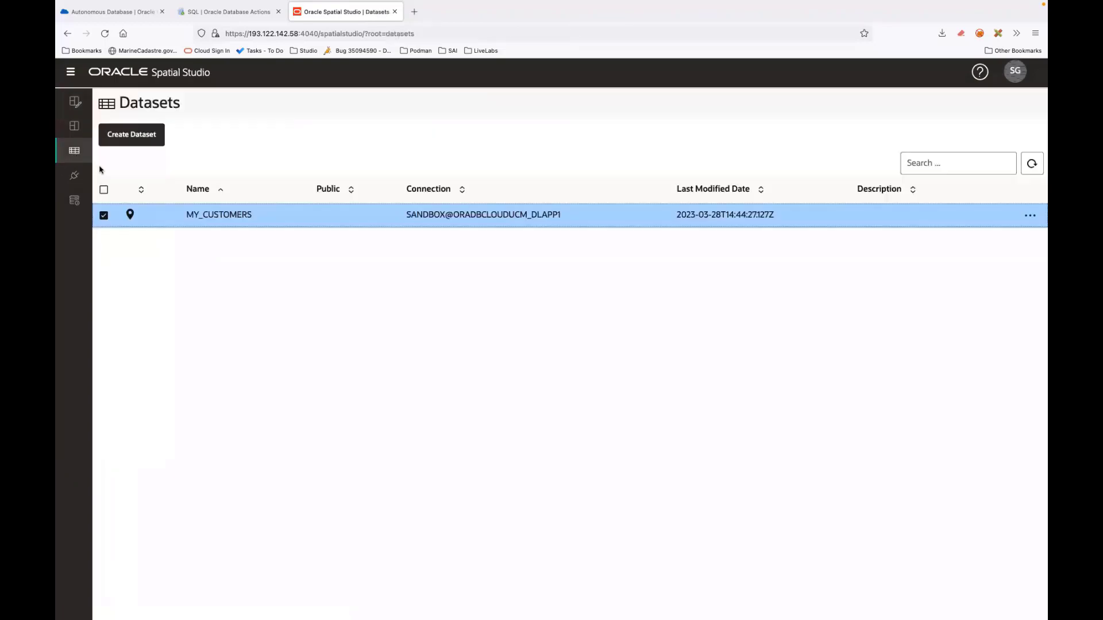
{"action": "right_click", "coordinate": [235, 229]}
{"action": "left_click", "coordinate": [255, 240]}
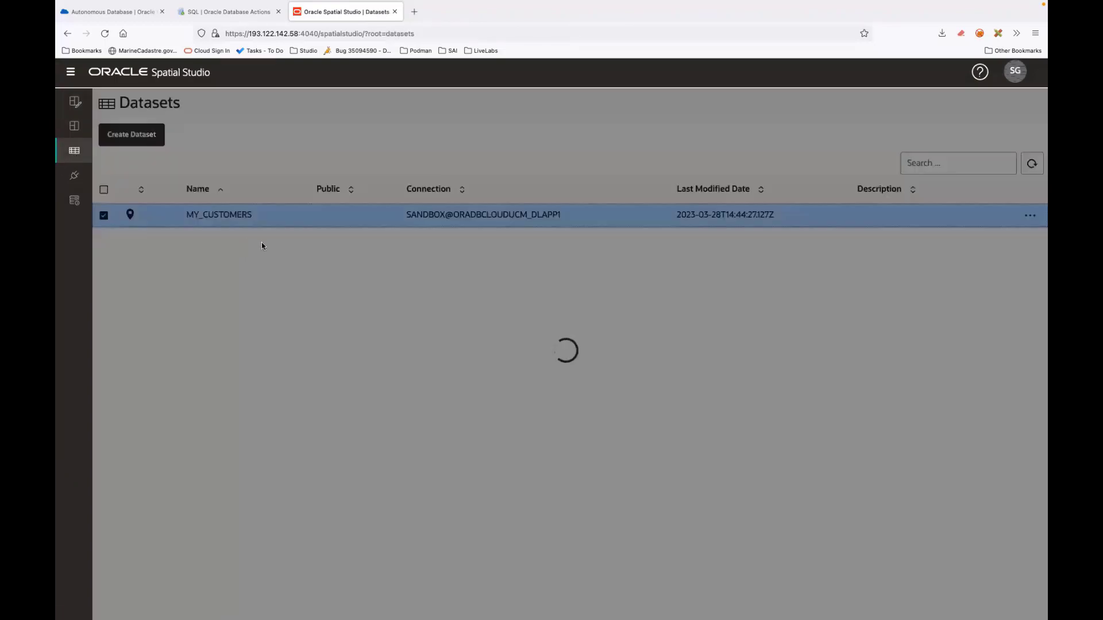
{"action": "left_click", "coordinate": [394, 168]}
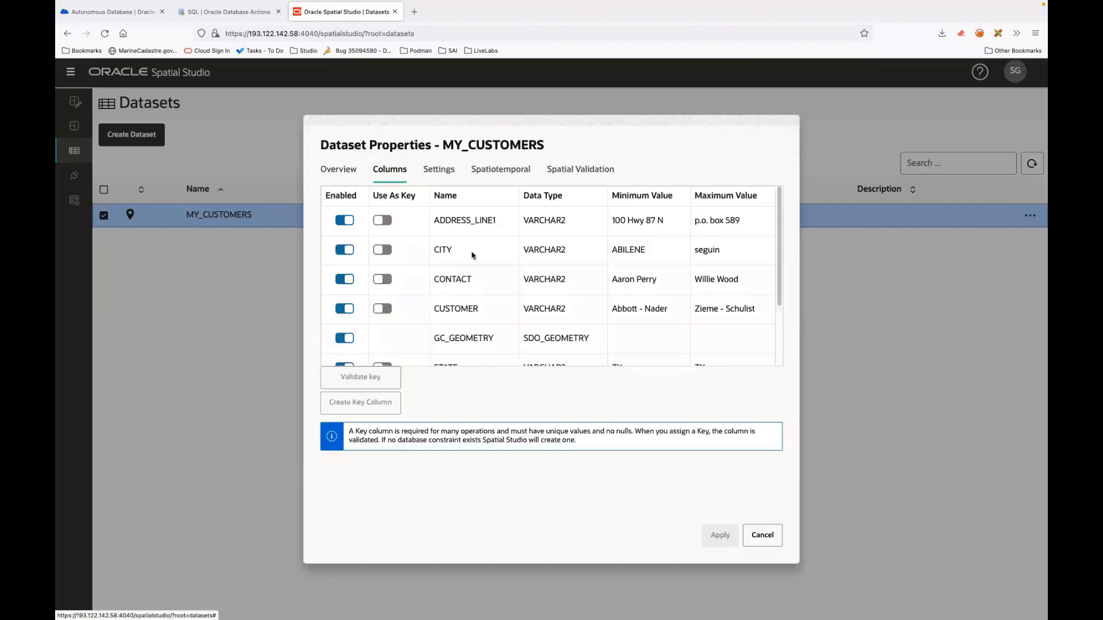
{"action": "left_click_drag", "start_coordinate": [603, 322], "coordinate": [520, 321]}
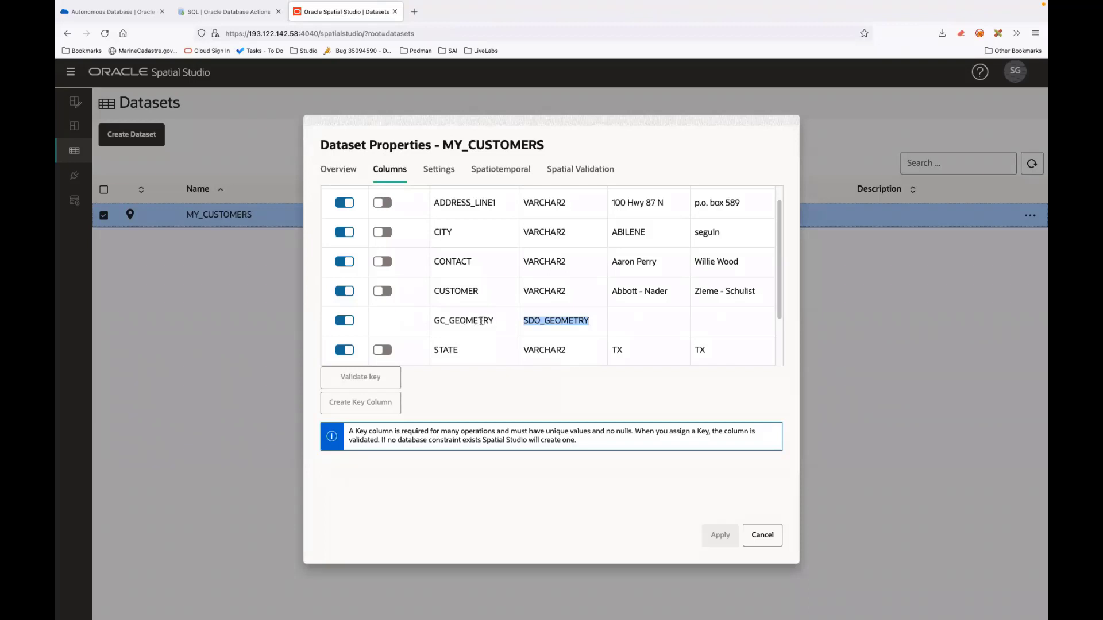
{"action": "left_click", "coordinate": [435, 322]}
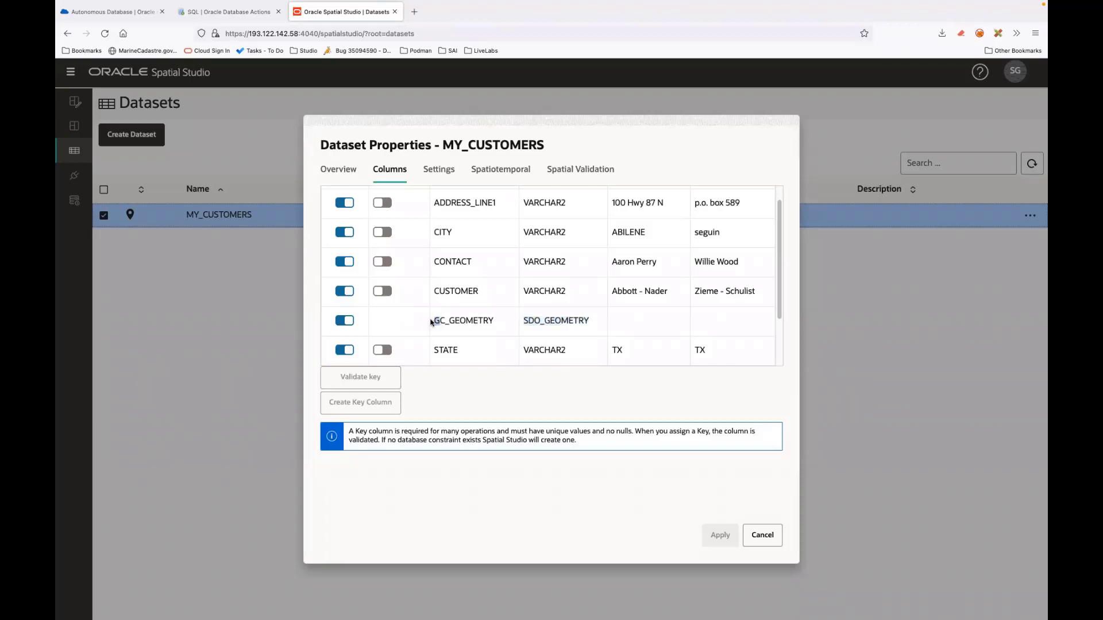
{"action": "left_click_drag", "start_coordinate": [431, 322], "coordinate": [493, 323]}
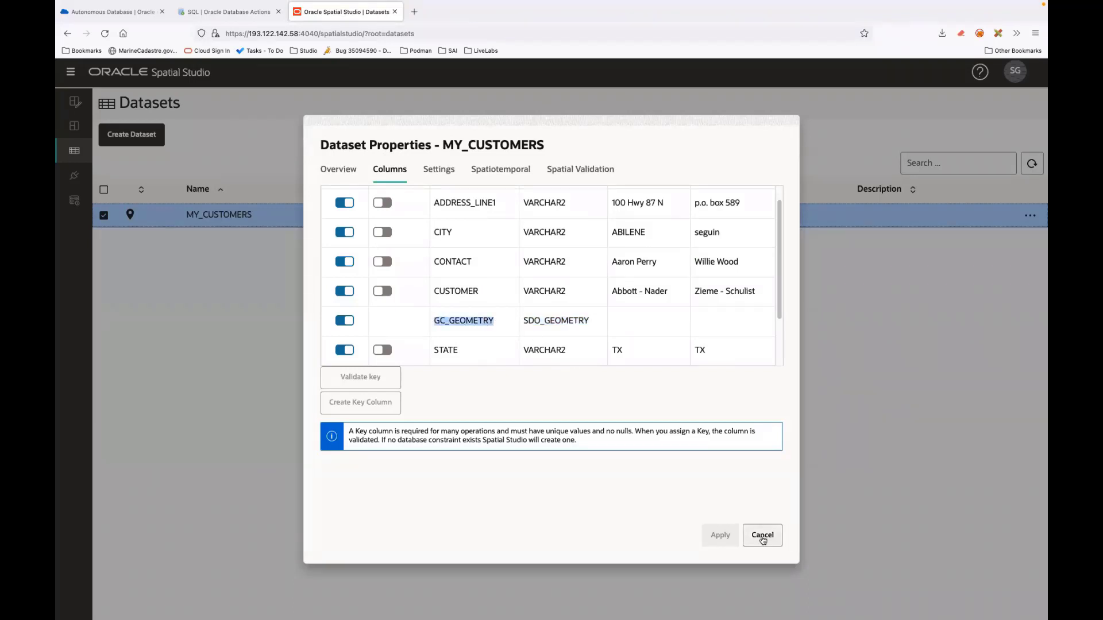
{"action": "left_click", "coordinate": [762, 536]}
{"action": "right_click", "coordinate": [429, 222]}
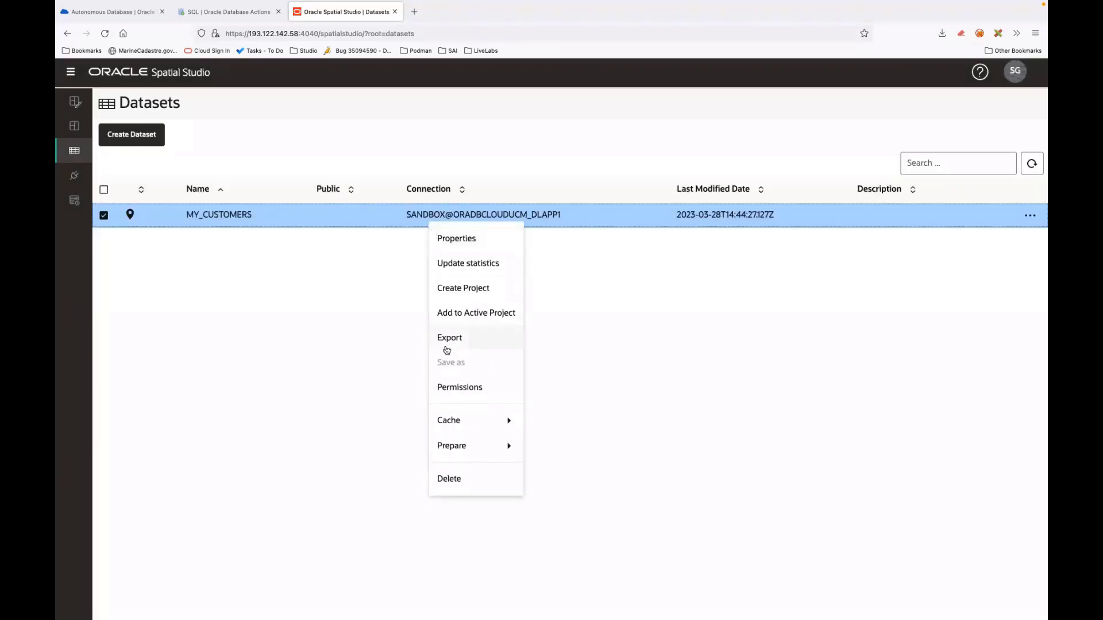
{"action": "mouse_move", "coordinate": [456, 446]}
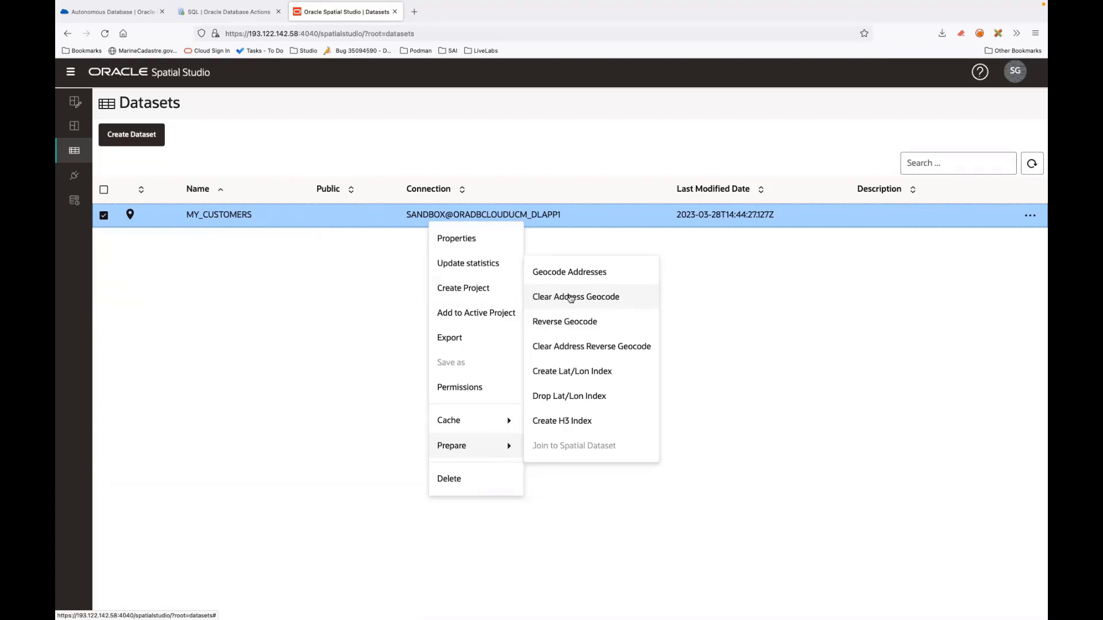
{"action": "left_click", "coordinate": [701, 320]}
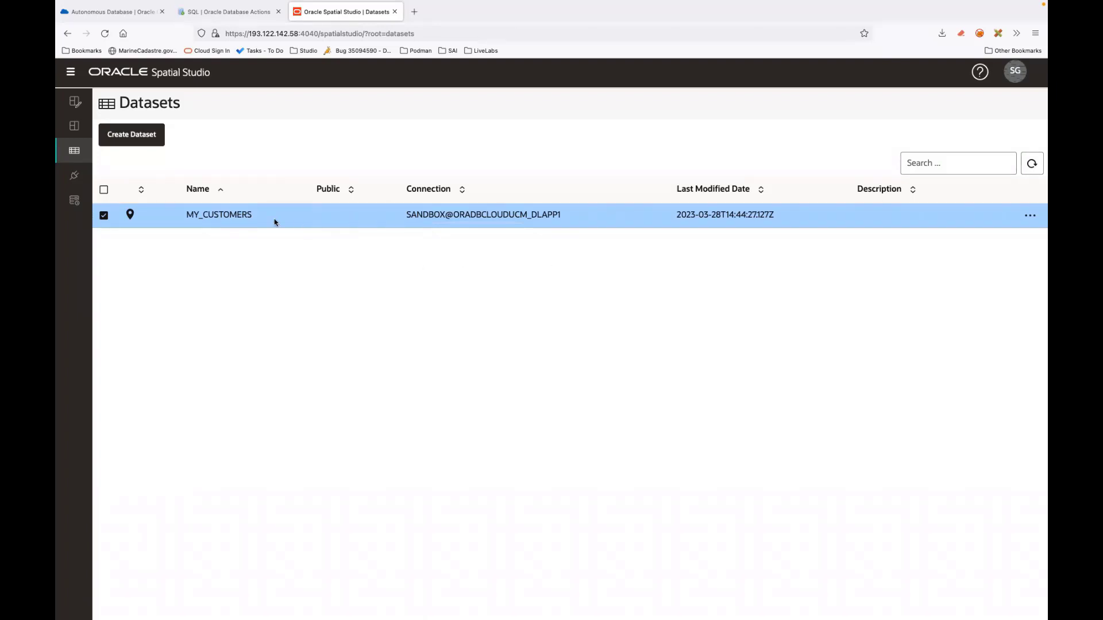
Step: Refresh the SQL worksheet's table list and locate GC_GEOMETRY under MY_CUSTOMERS, then return to Spatial Studio
{"action": "left_click", "coordinate": [235, 15]}
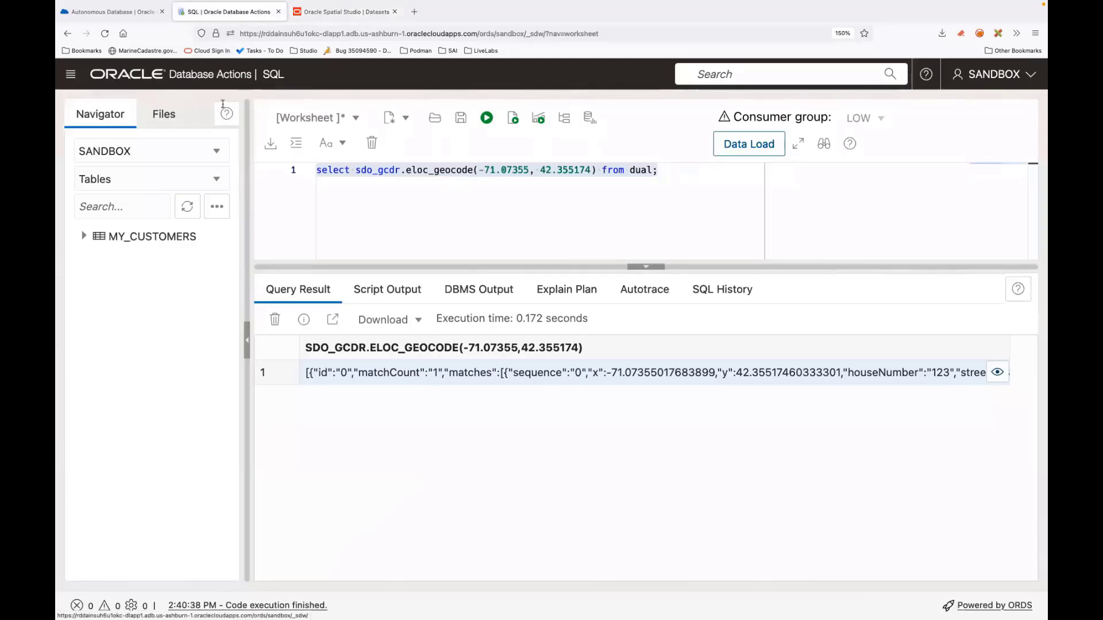
{"action": "left_click", "coordinate": [188, 207]}
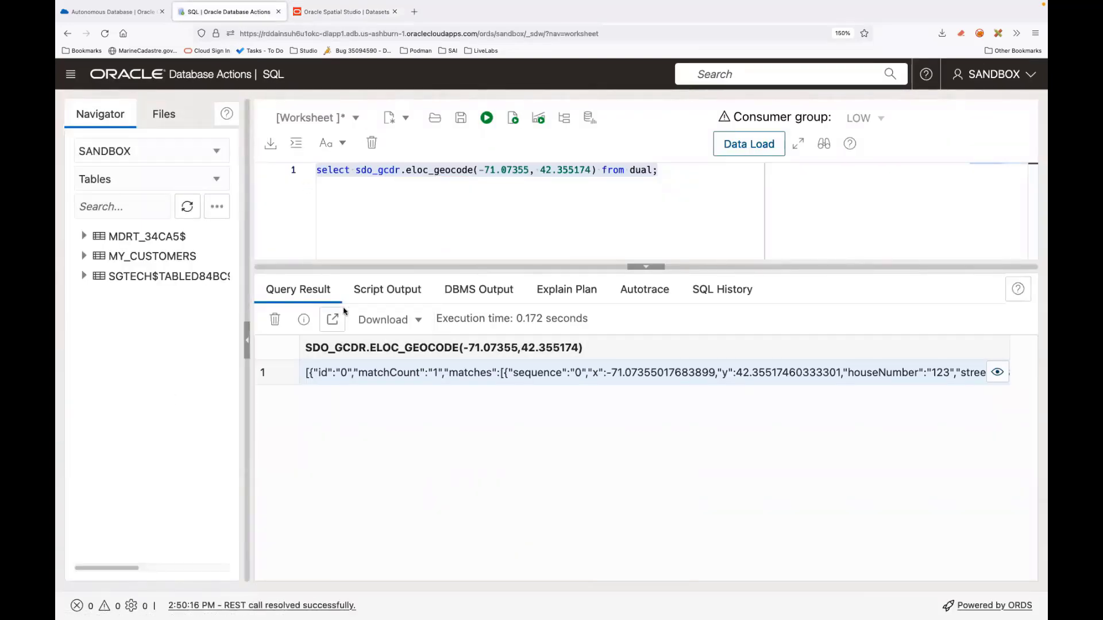
{"action": "left_click", "coordinate": [85, 257]}
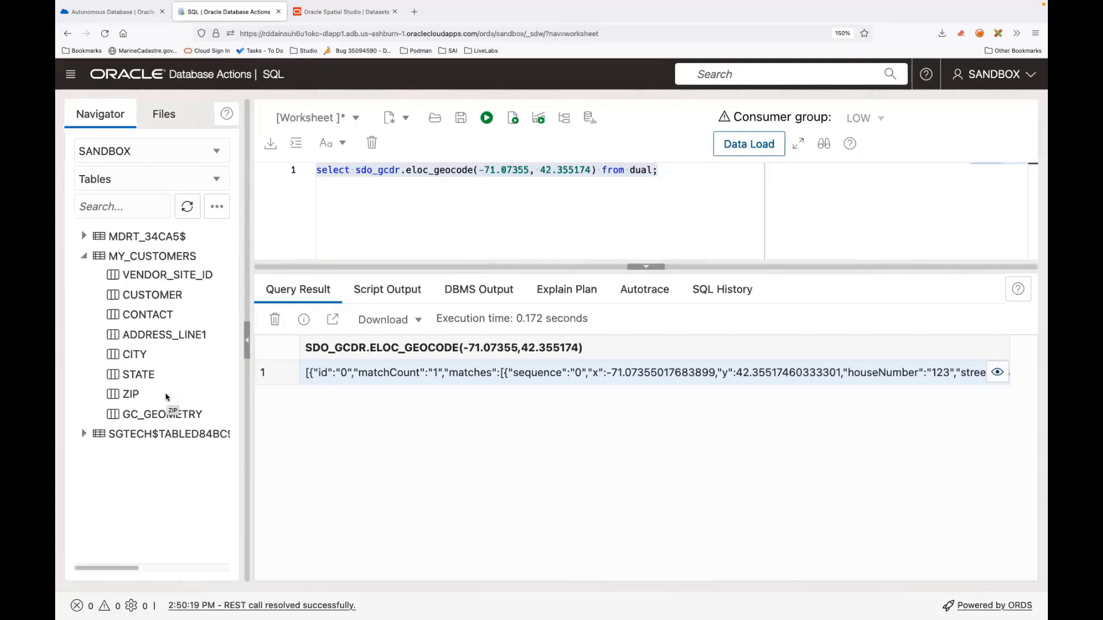
{"action": "left_click", "coordinate": [140, 414]}
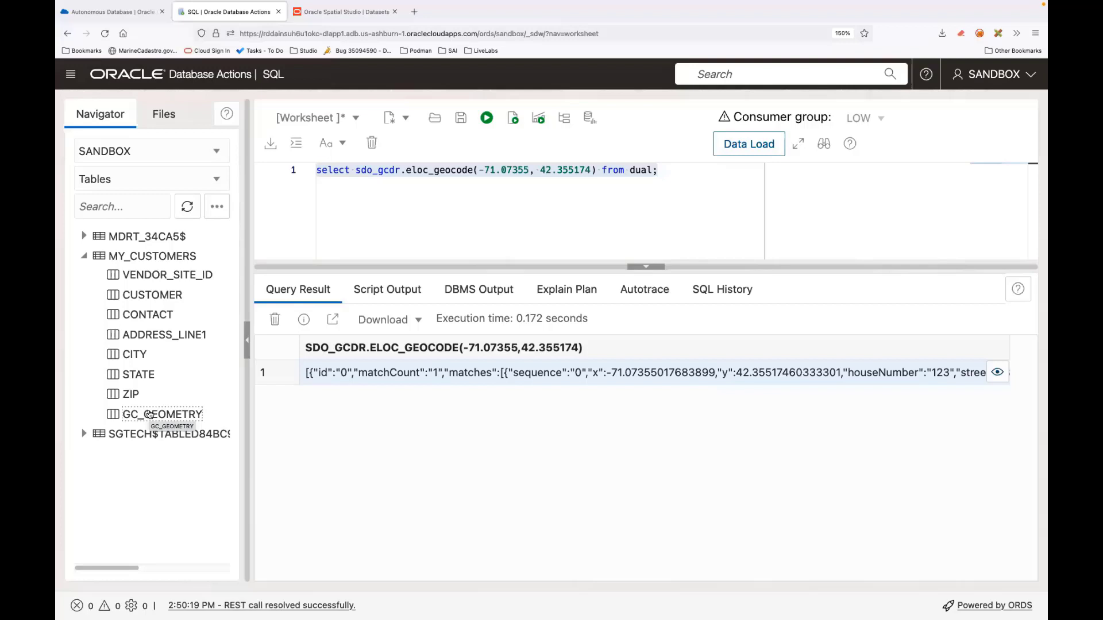
{"action": "left_click", "coordinate": [313, 12]}
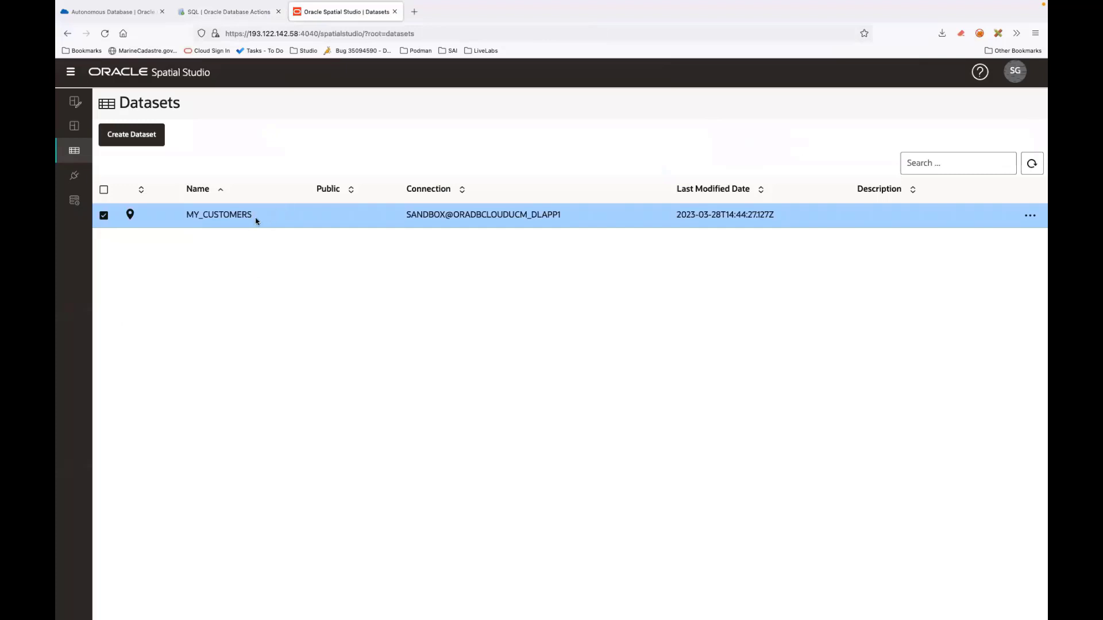
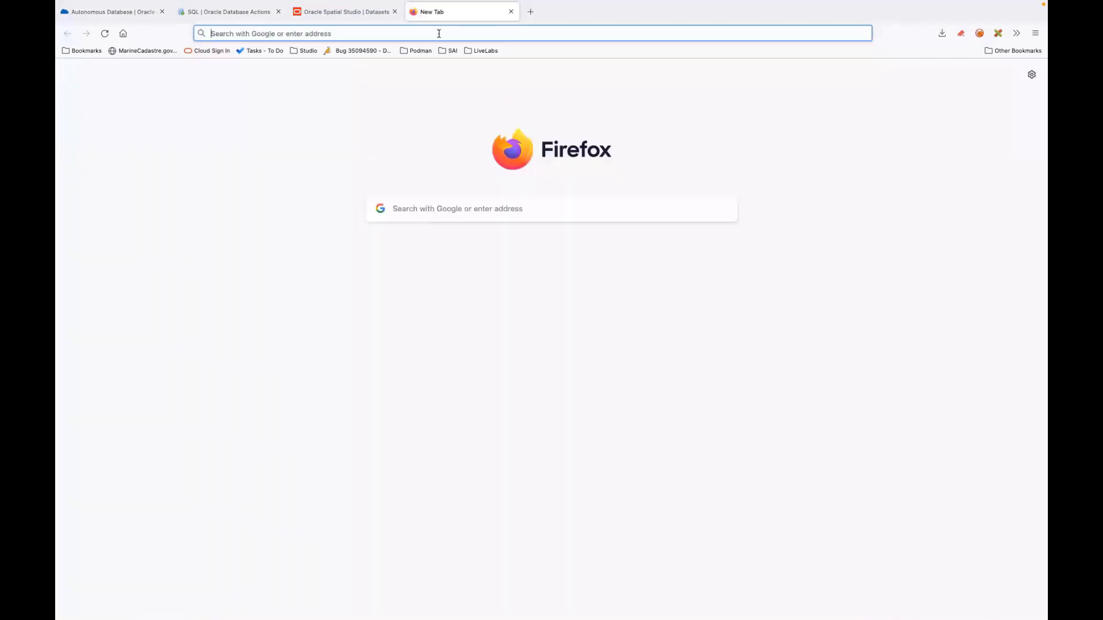
Step: Sign in to the sandbox workspace with the saved login and open App Builder
{"action": "left_click", "coordinate": [457, 102]}
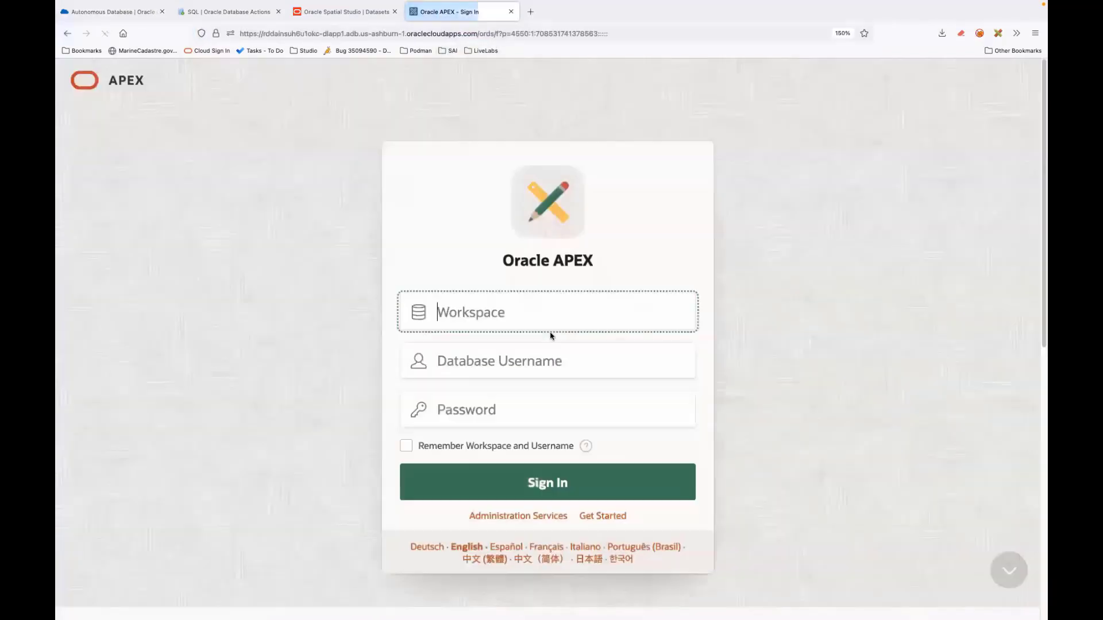
{"action": "type", "text": "sandbox"}
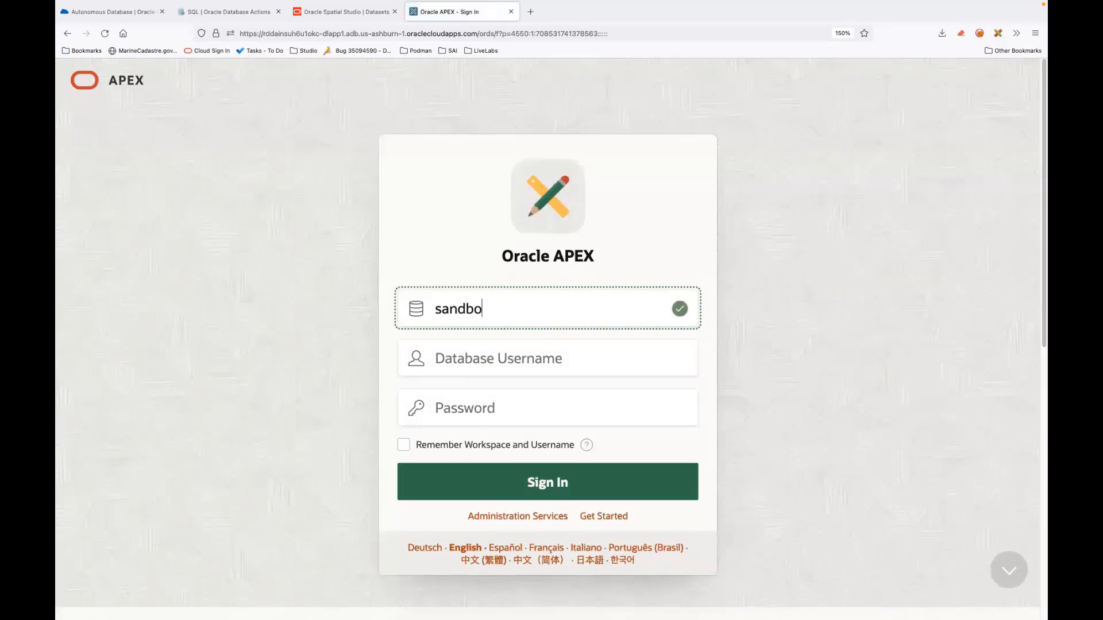
{"action": "left_click", "coordinate": [507, 374]}
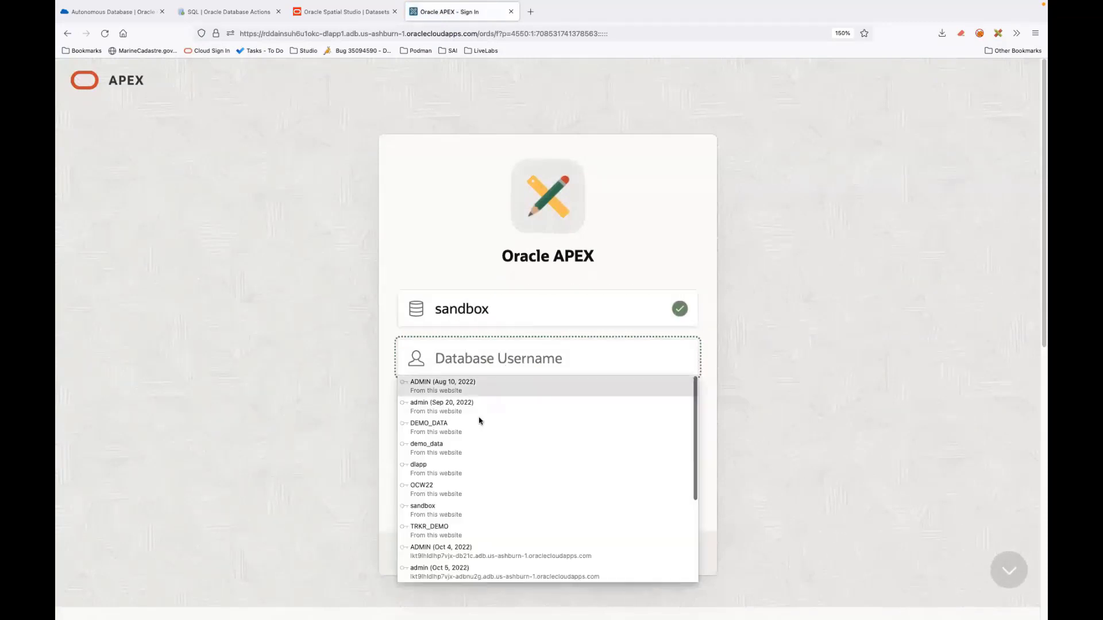
{"action": "left_click", "coordinate": [447, 511]}
{"action": "left_click", "coordinate": [482, 487]}
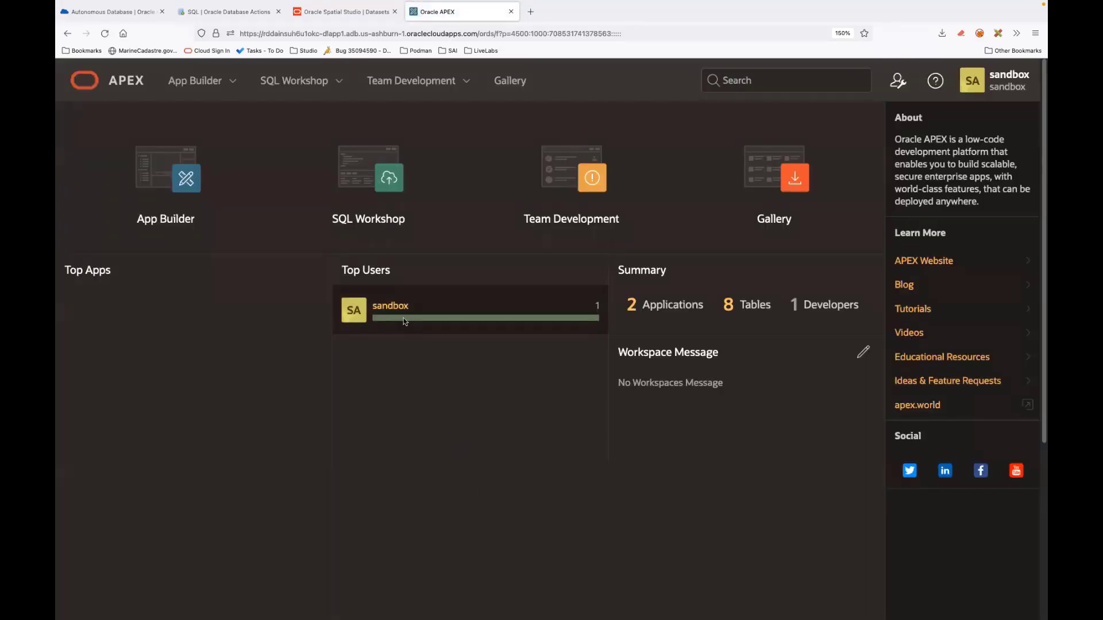
{"action": "left_click", "coordinate": [180, 199]}
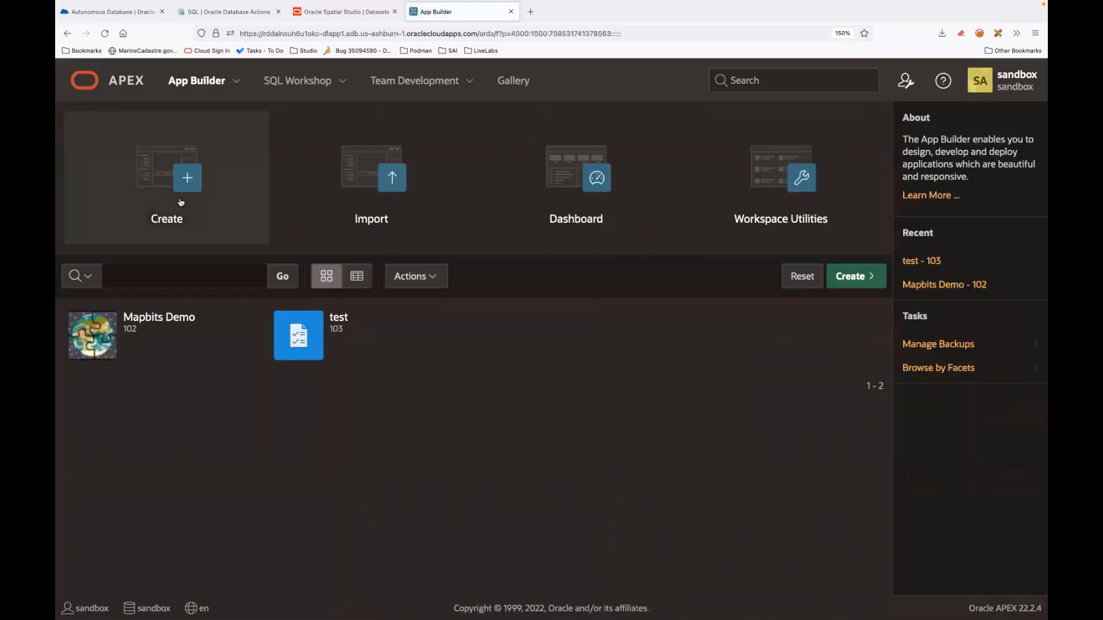
Step: In the test application (103), create a blank page named test2
{"action": "left_click", "coordinate": [298, 336]}
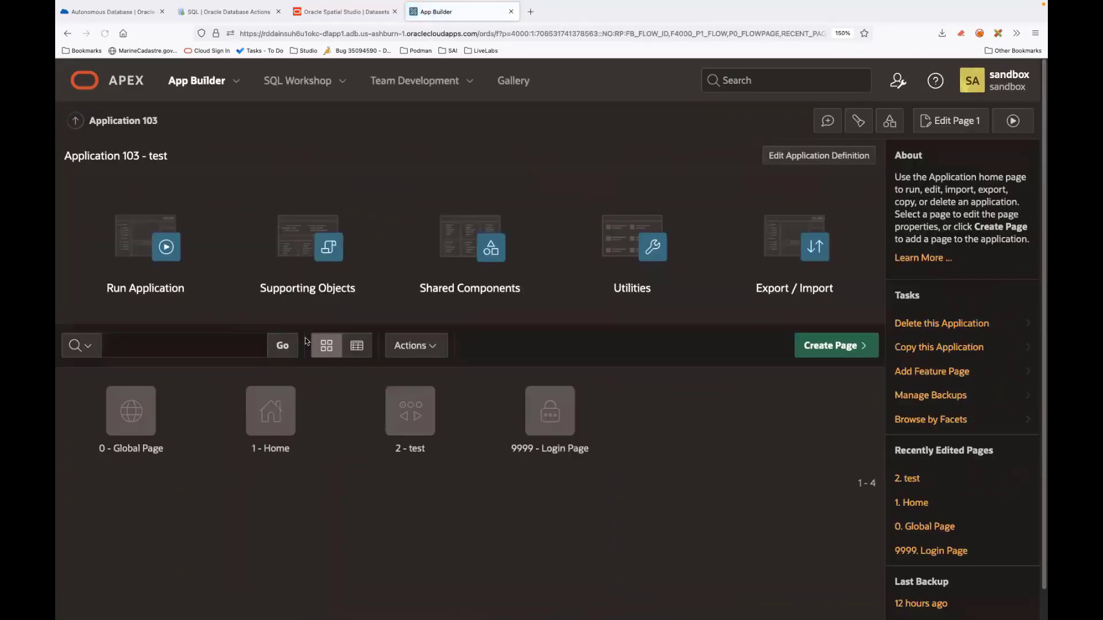
{"action": "left_click", "coordinate": [833, 346]}
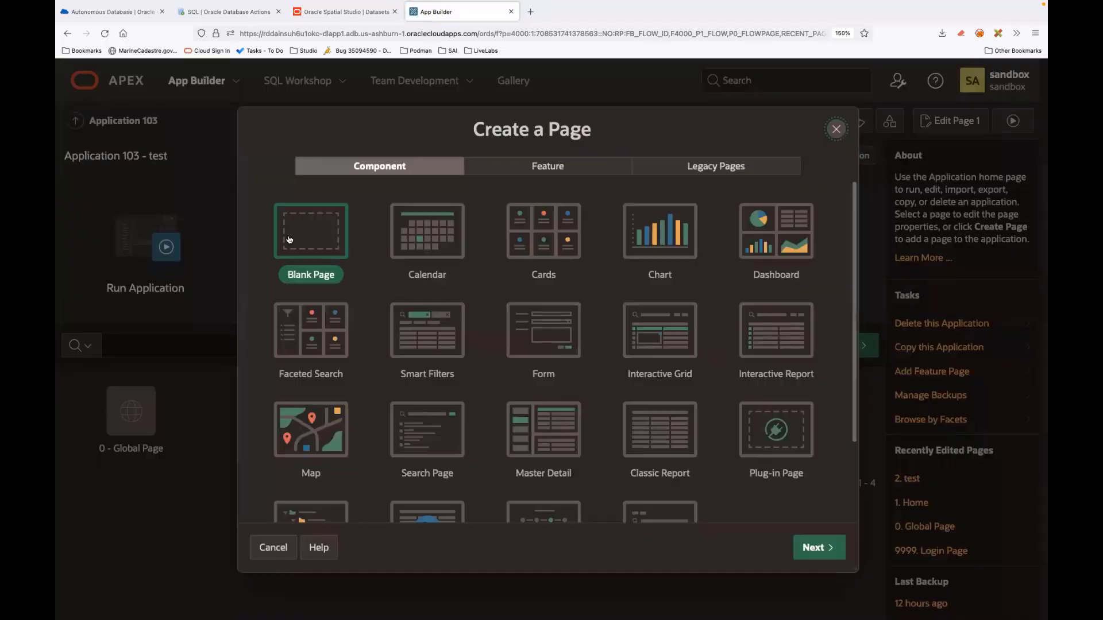
{"action": "left_click", "coordinate": [815, 548]}
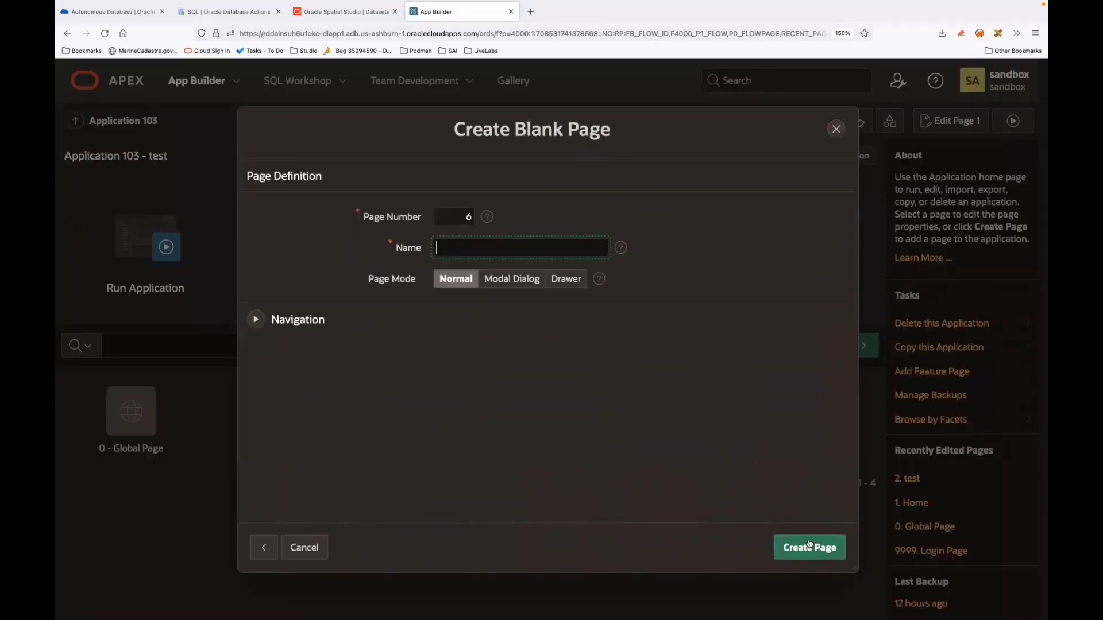
{"action": "type", "text": "test2"}
{"action": "left_click", "coordinate": [802, 550]}
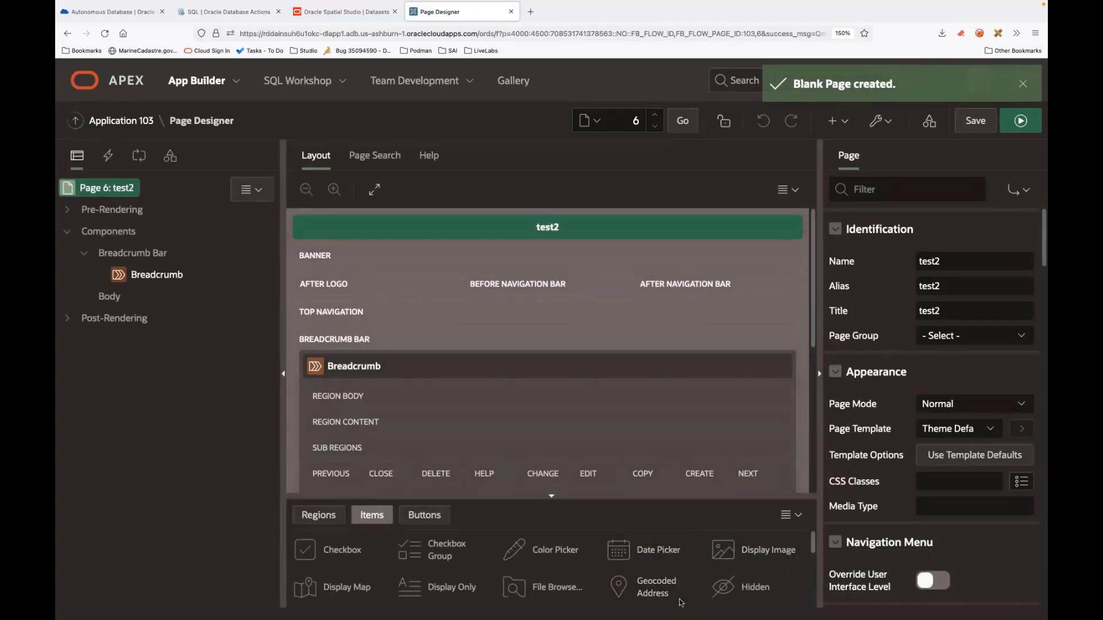
Step: Place a Text Field in the Breadcrumb region body, name it ADDRESS, and enlarge the gallery
{"action": "left_click_drag", "start_coordinate": [661, 594], "coordinate": [536, 561]}
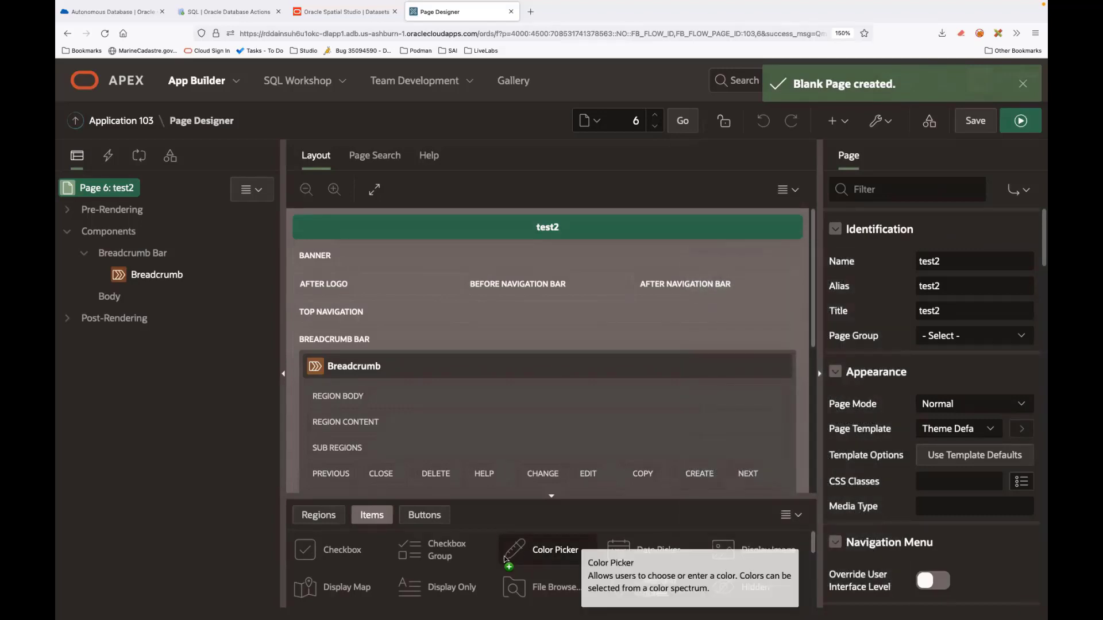
{"action": "scroll", "coordinate": [505, 563], "scroll_direction": "down", "scroll_amount": 5}
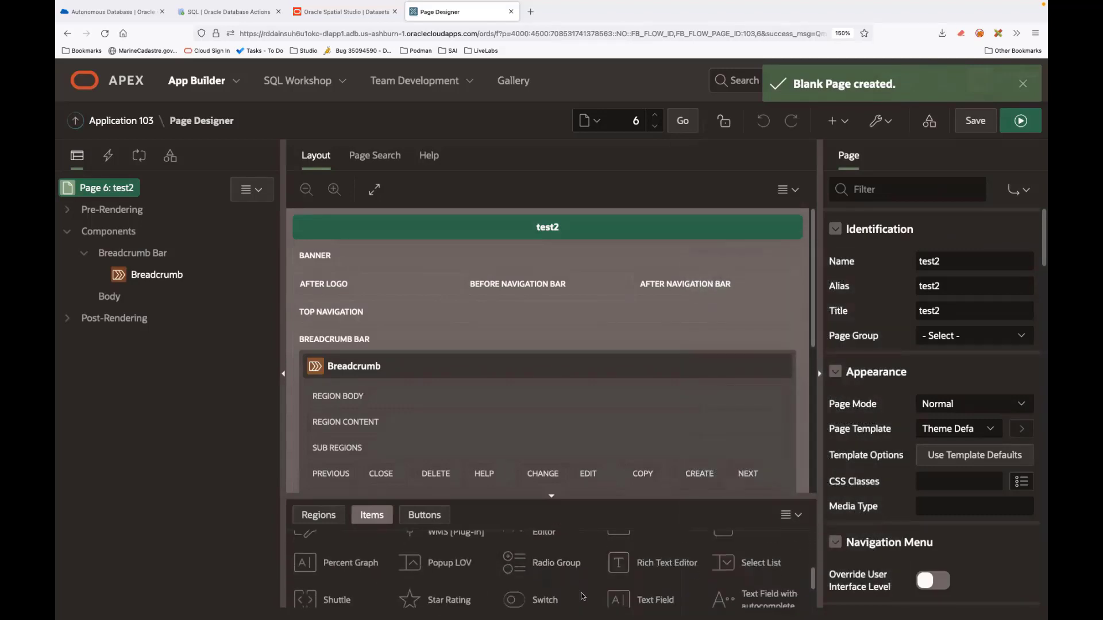
{"action": "left_click_drag", "start_coordinate": [620, 580], "coordinate": [394, 352]}
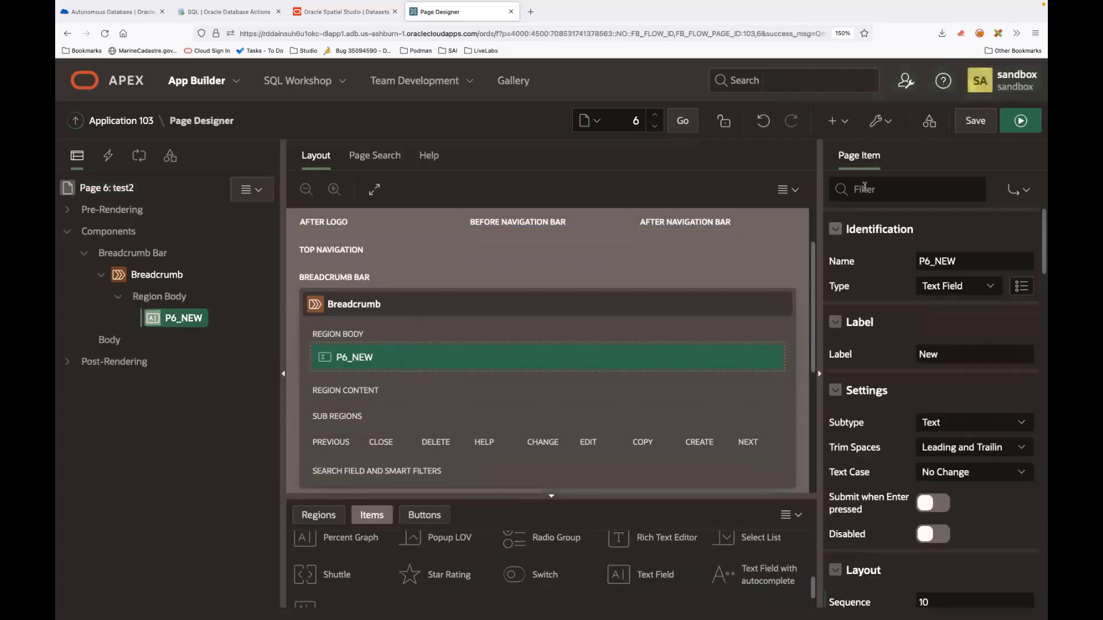
{"action": "left_click_drag", "start_coordinate": [963, 260], "coordinate": [907, 261]}
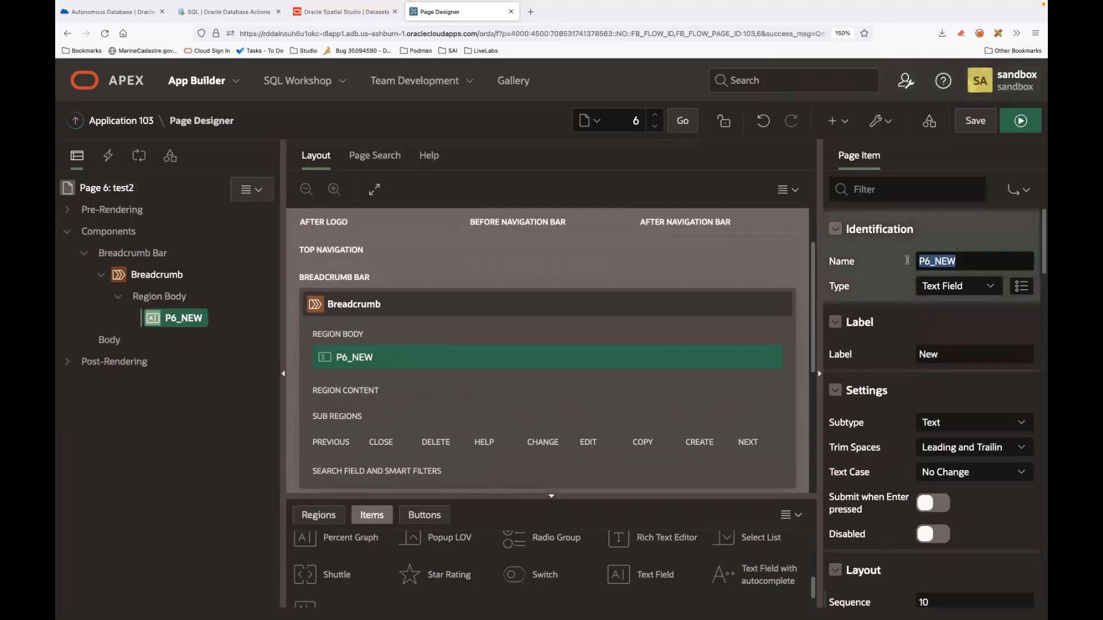
{"action": "type", "text": "ADDRESS"}
{"action": "key", "text": "Tab"}
{"action": "scroll", "coordinate": [643, 568], "scroll_direction": "up", "scroll_amount": 4}
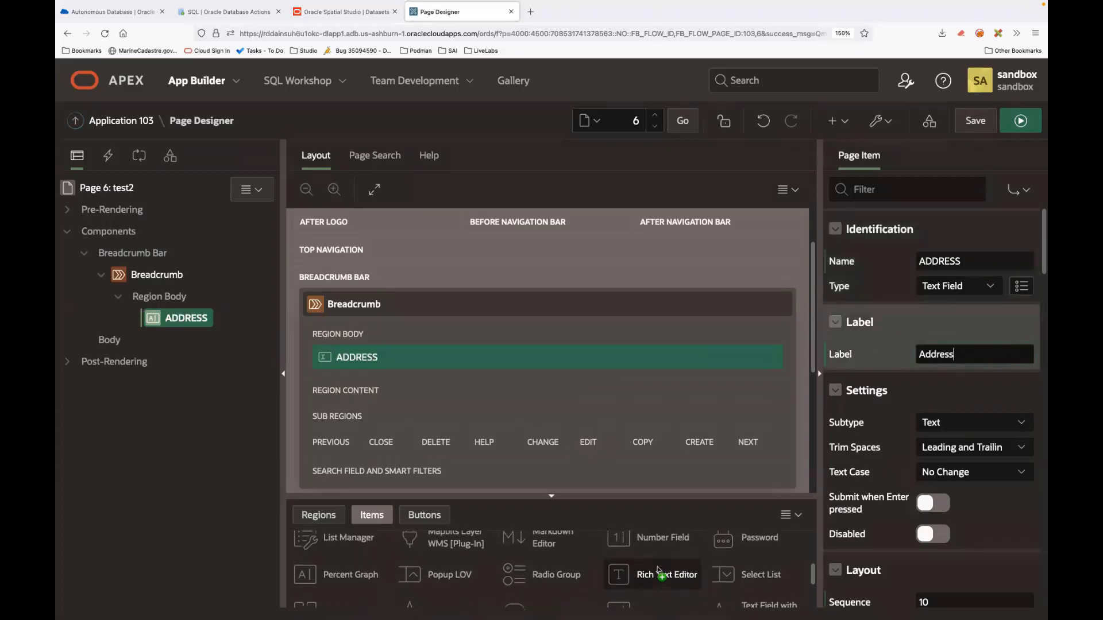
{"action": "left_click", "coordinate": [553, 497]}
{"action": "left_click_drag", "start_coordinate": [645, 495], "coordinate": [597, 468]}
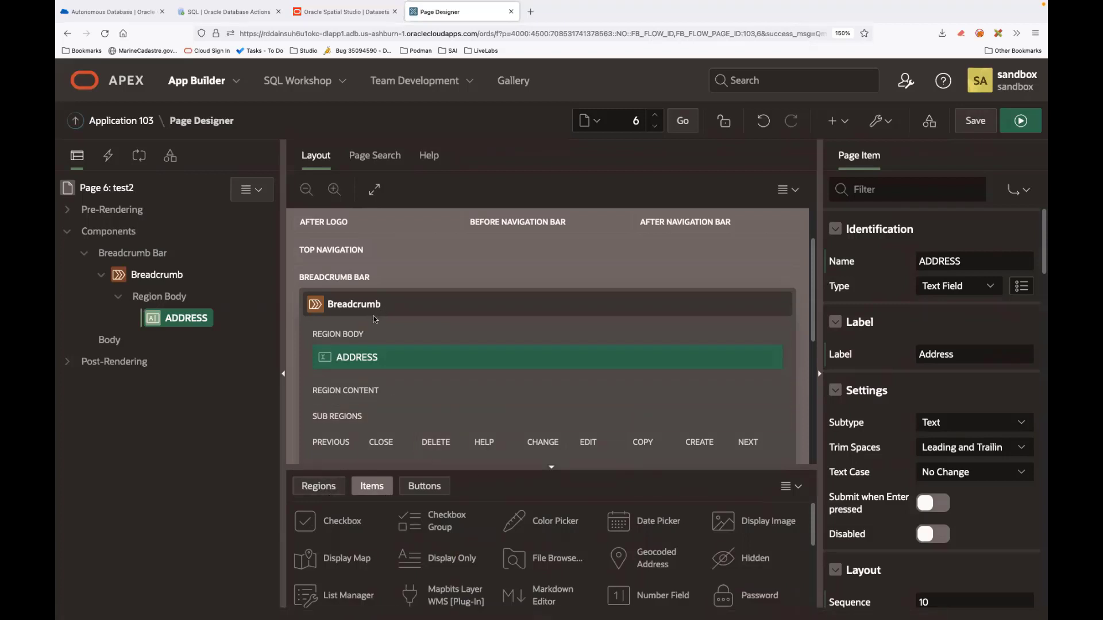
{"action": "left_click", "coordinate": [317, 487]}
{"action": "key", "text": "Right"}
{"action": "key", "text": "Right"}
{"action": "left_click", "coordinate": [317, 487]}
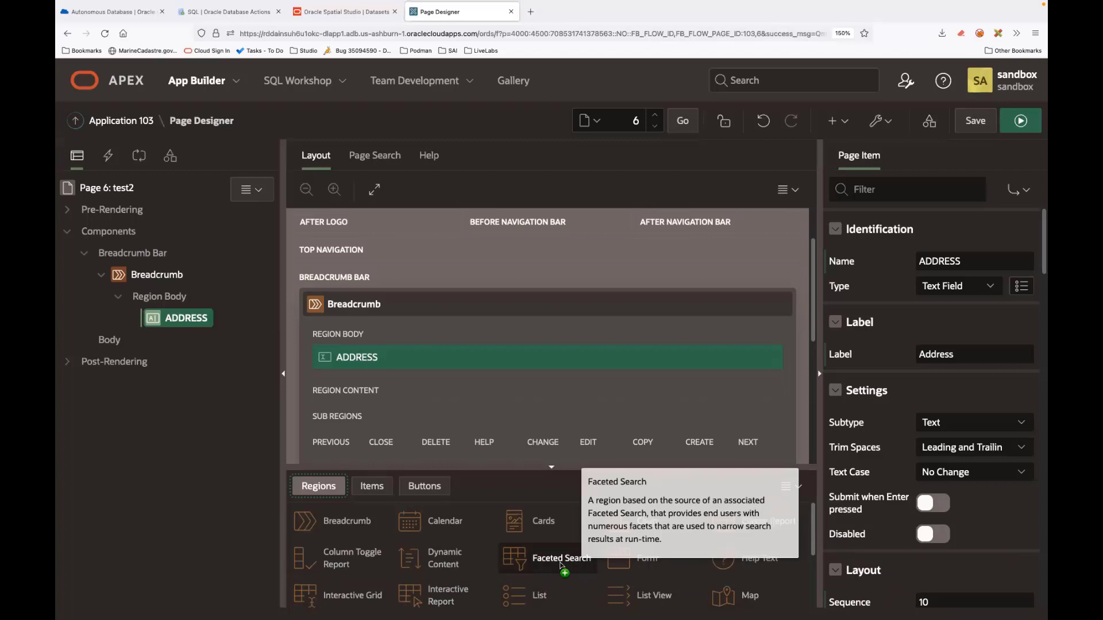
{"action": "left_click", "coordinate": [372, 488]}
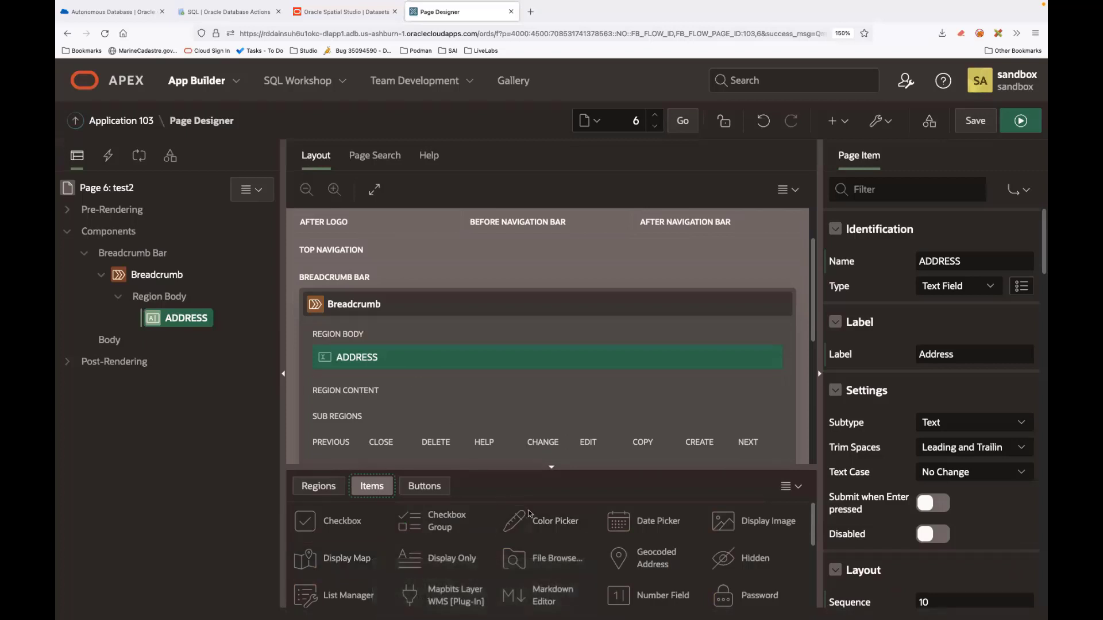
{"action": "scroll", "coordinate": [517, 591], "scroll_direction": "down", "scroll_amount": 2}
{"action": "scroll", "coordinate": [517, 574], "scroll_direction": "down", "scroll_amount": 2}
{"action": "scroll", "coordinate": [661, 543], "scroll_direction": "up", "scroll_amount": 4}
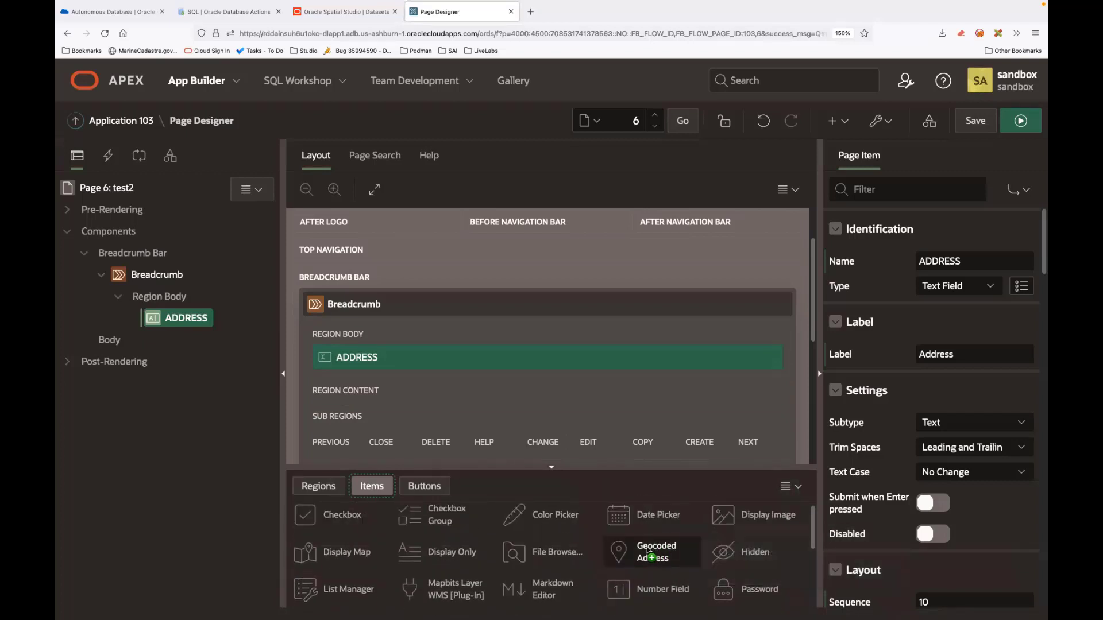
{"action": "mouse_move", "coordinate": [655, 558]}
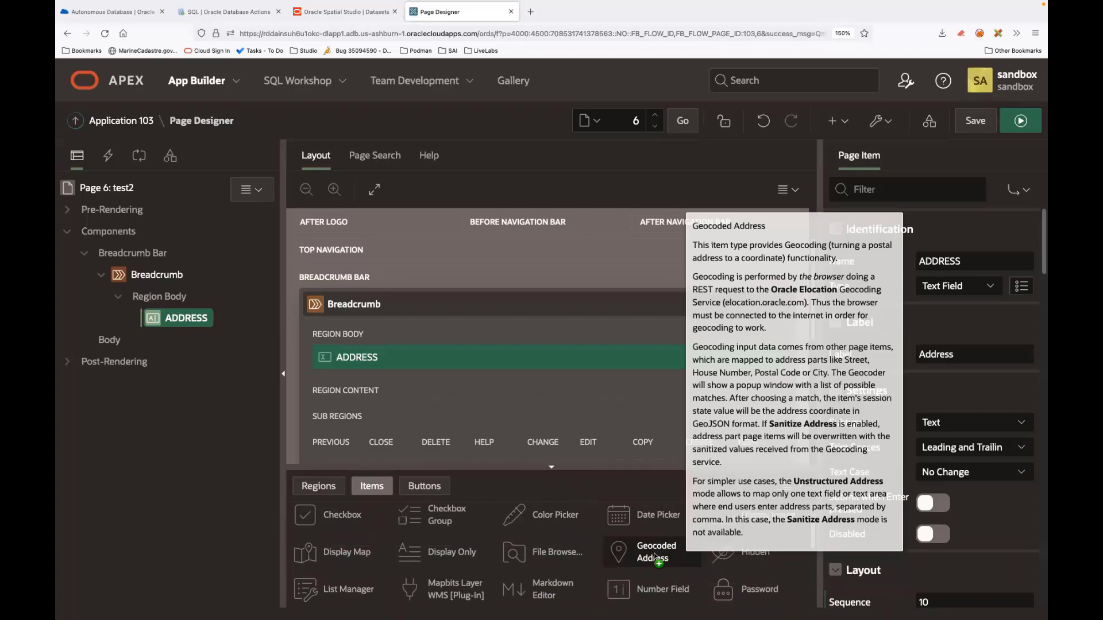
Step: Drop a Geocoded Address item below ADDRESS, rename it GEOCODE, and keep its Geocoded Address type
{"action": "left_click_drag", "start_coordinate": [655, 558], "coordinate": [352, 294]}
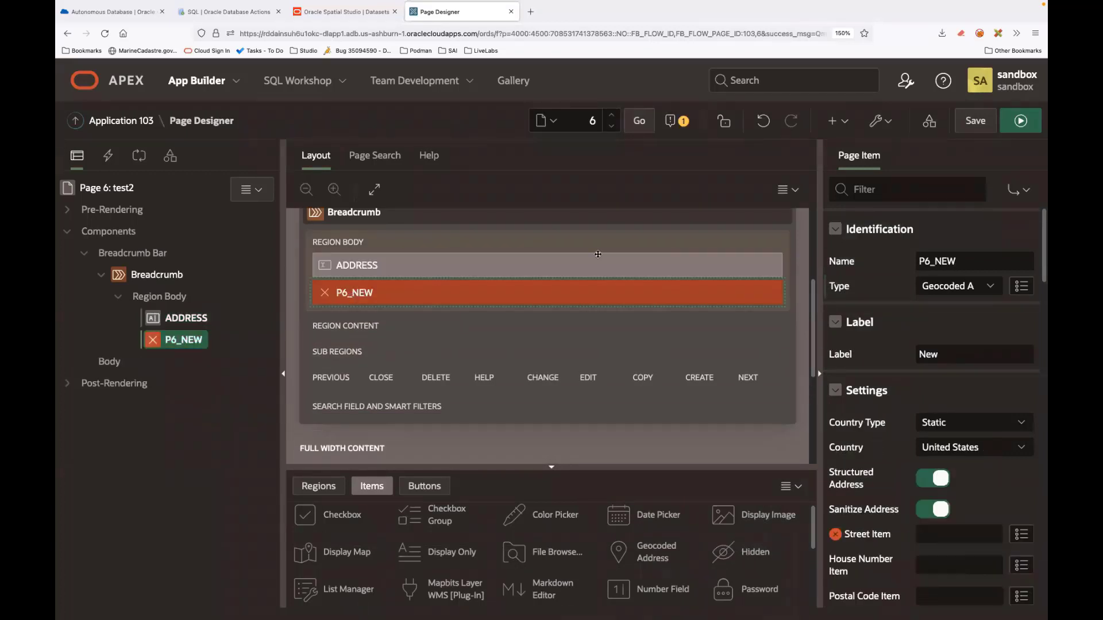
{"action": "left_click", "coordinate": [964, 263]}
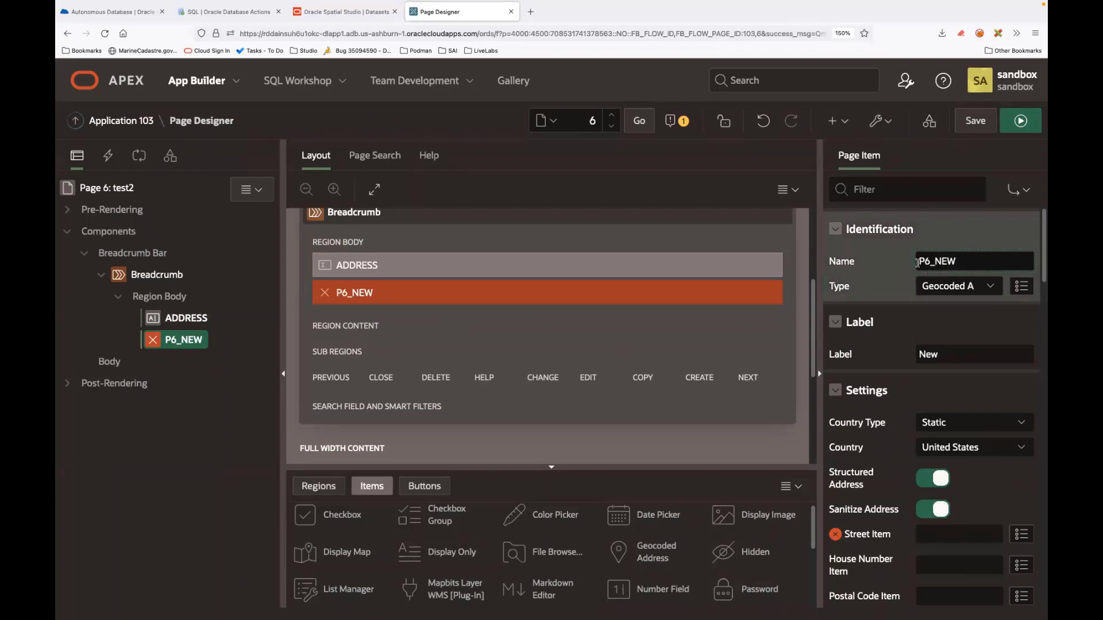
{"action": "double_click", "coordinate": [917, 263]}
{"action": "type", "text": "GEOCODE"}
{"action": "left_click", "coordinate": [918, 306]}
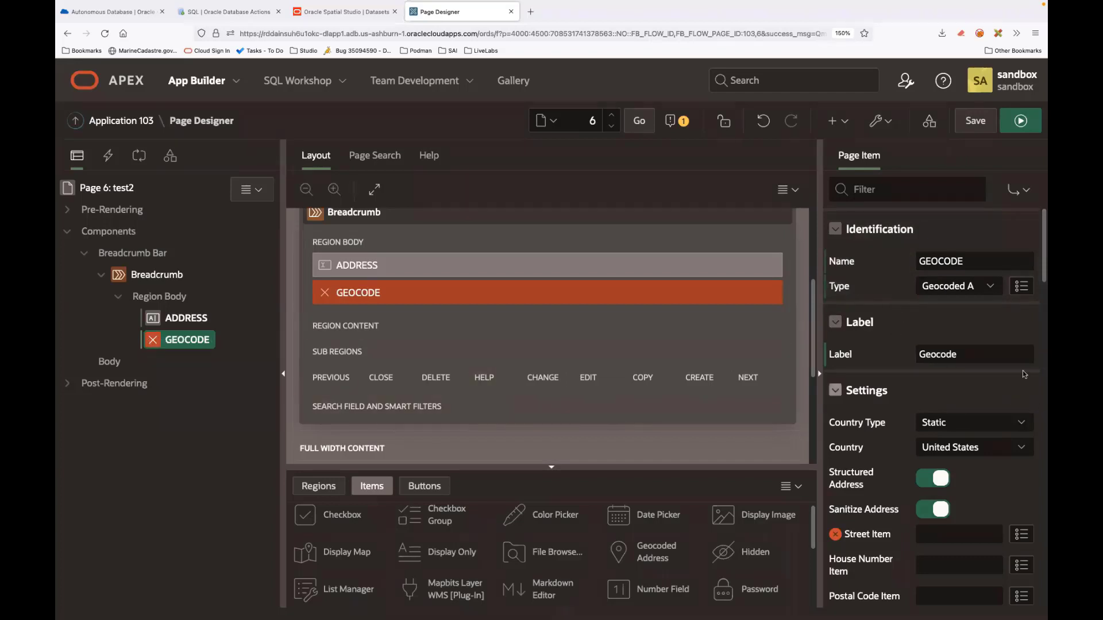
{"action": "left_click", "coordinate": [992, 287]}
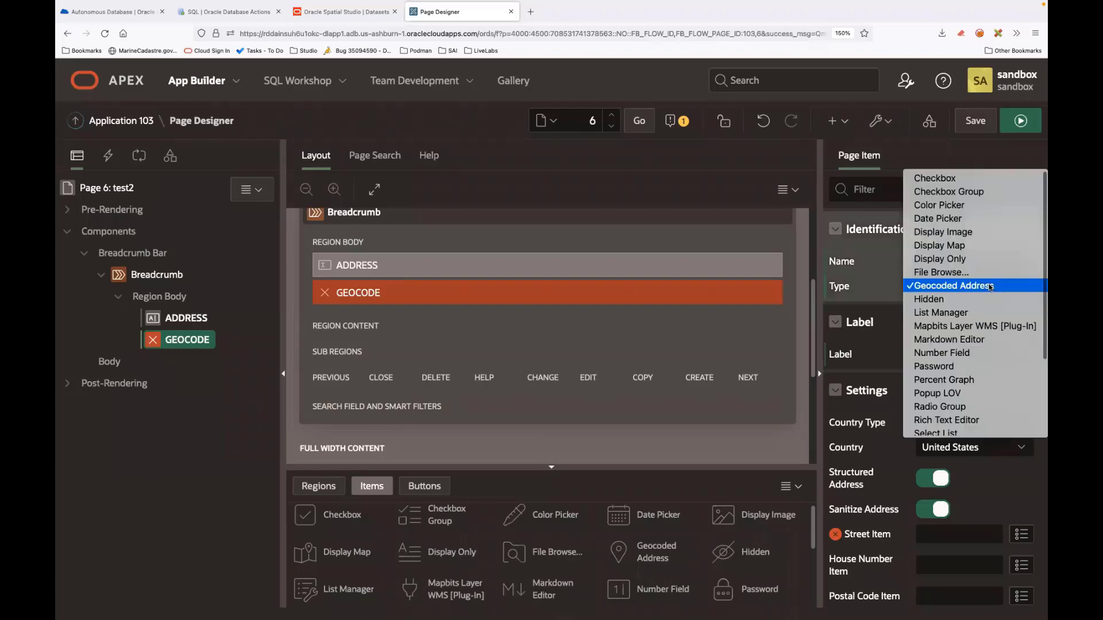
{"action": "left_click", "coordinate": [942, 287]}
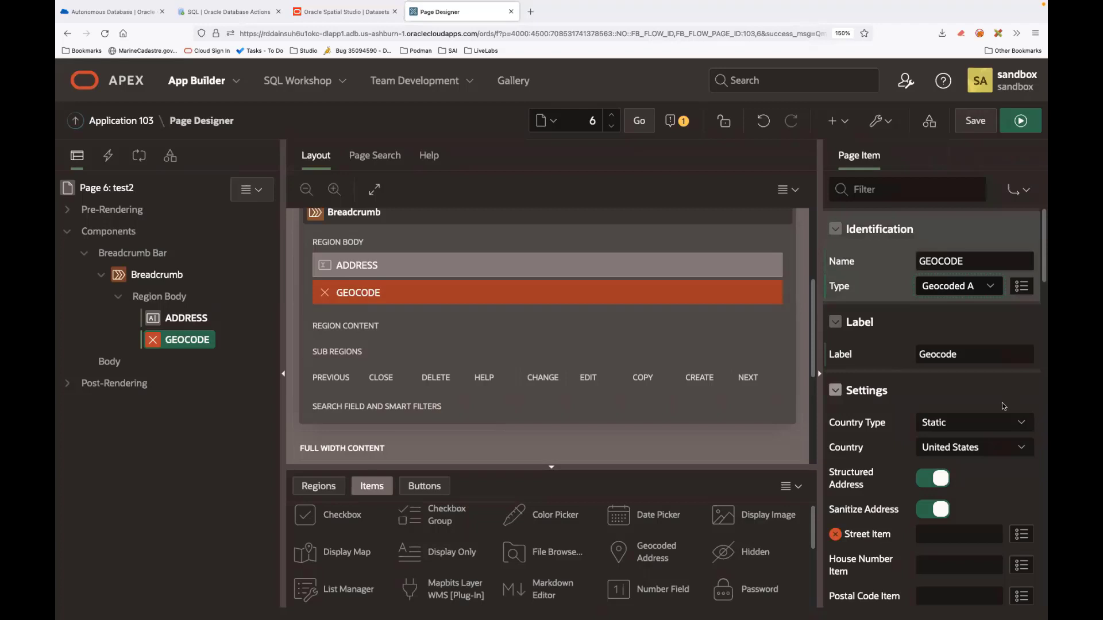
{"action": "scroll", "coordinate": [946, 454], "scroll_direction": "down", "scroll_amount": 2}
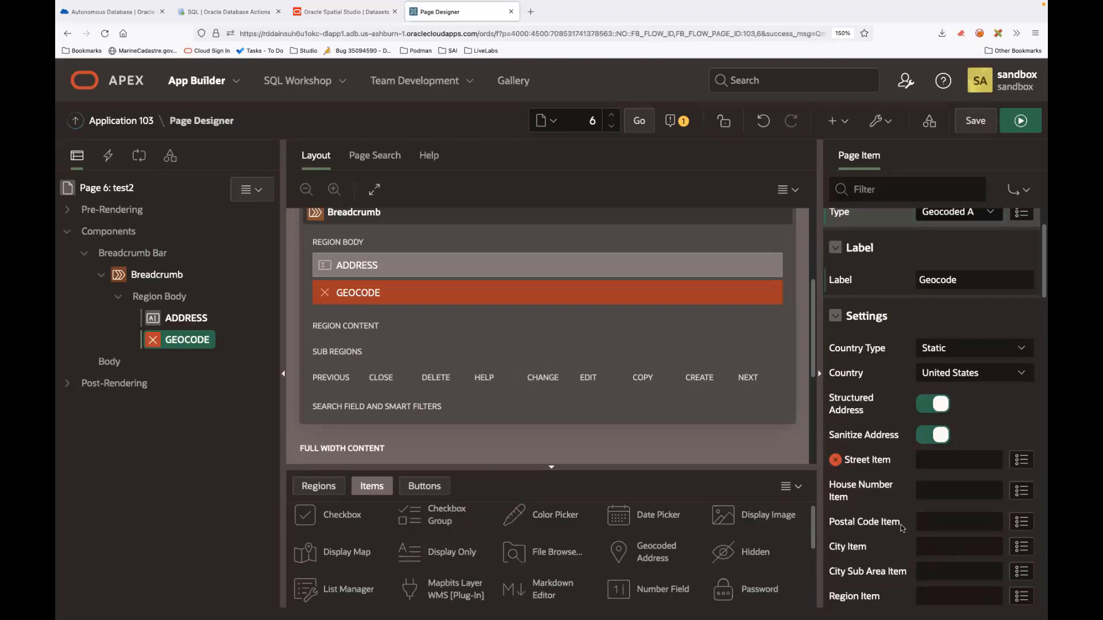
Step: Turn off Structured Address, set the Address Item to ADDRESS, and save page 6
{"action": "left_click", "coordinate": [922, 402]}
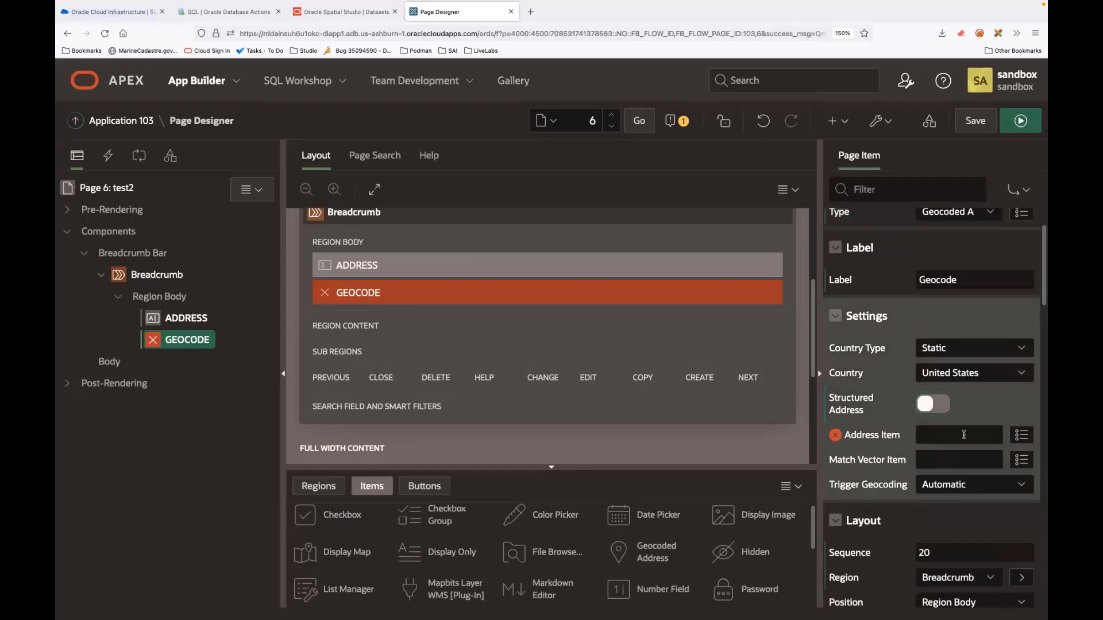
{"action": "left_click", "coordinate": [1022, 436]}
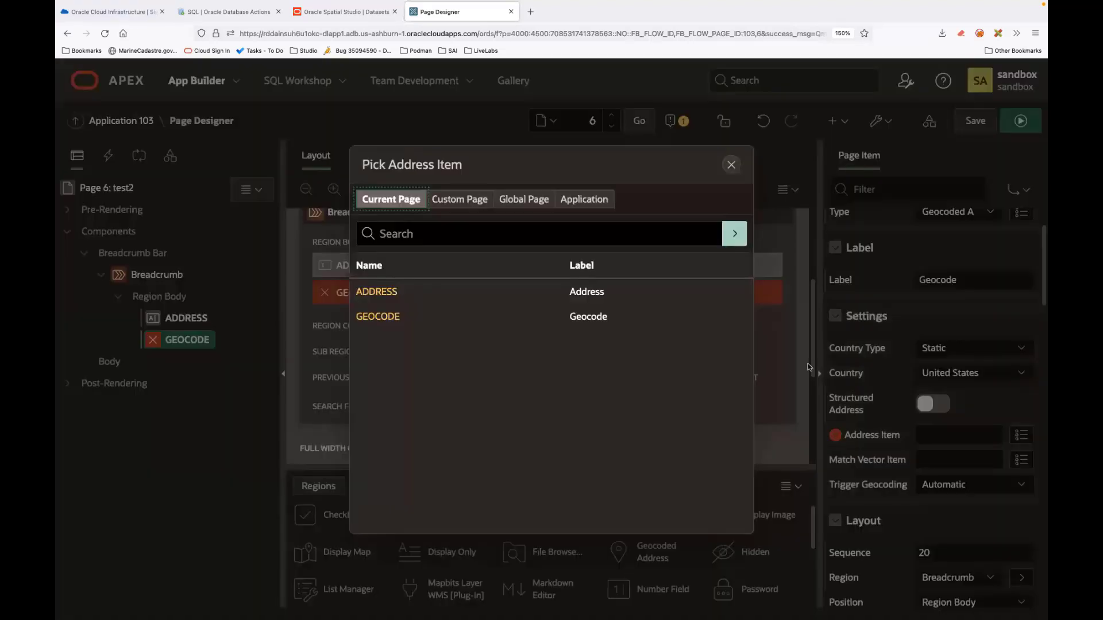
{"action": "left_click", "coordinate": [379, 292]}
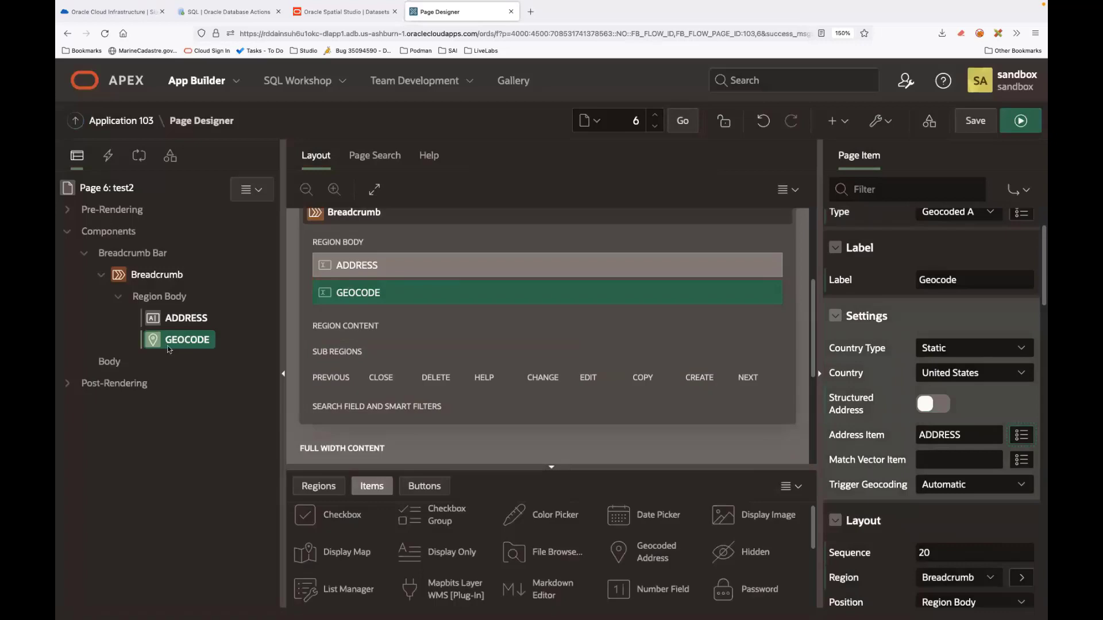
{"action": "left_click", "coordinate": [970, 123]}
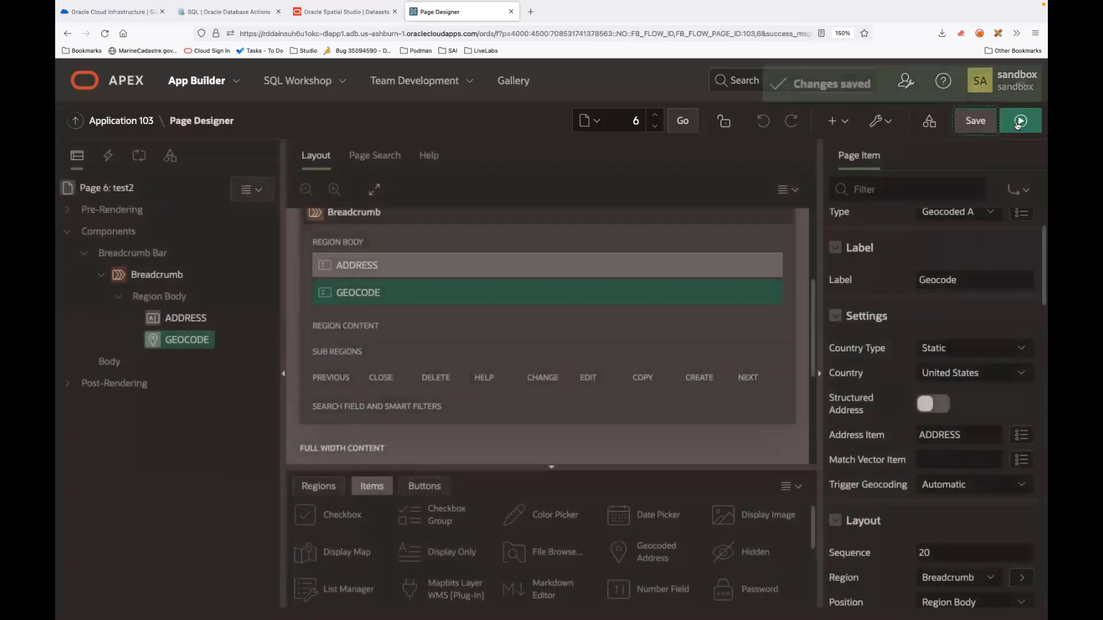
Step: Run the page, sign in with the saved login, open test2, and dismiss the map error
{"action": "left_click", "coordinate": [1018, 121]}
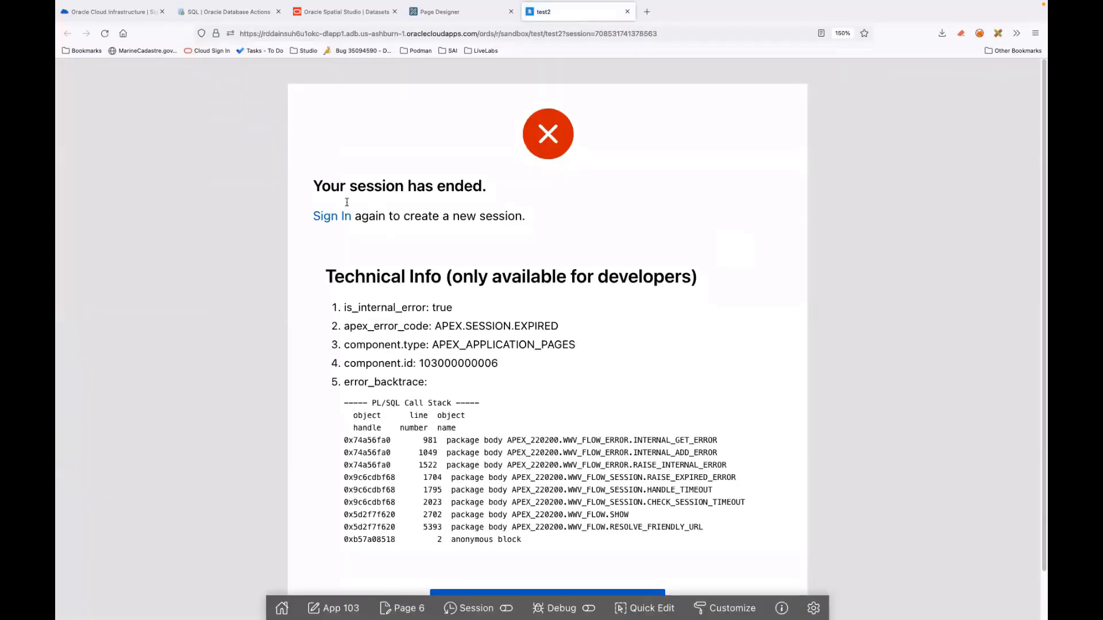
{"action": "left_click", "coordinate": [332, 216]}
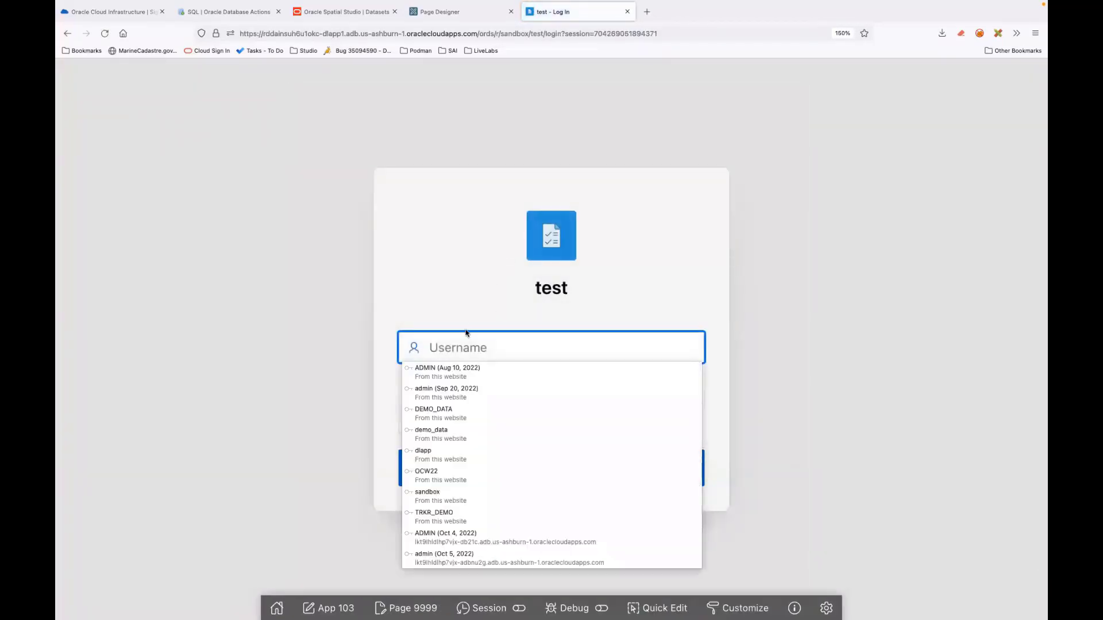
{"action": "left_click", "coordinate": [514, 497]}
{"action": "left_click", "coordinate": [439, 481]}
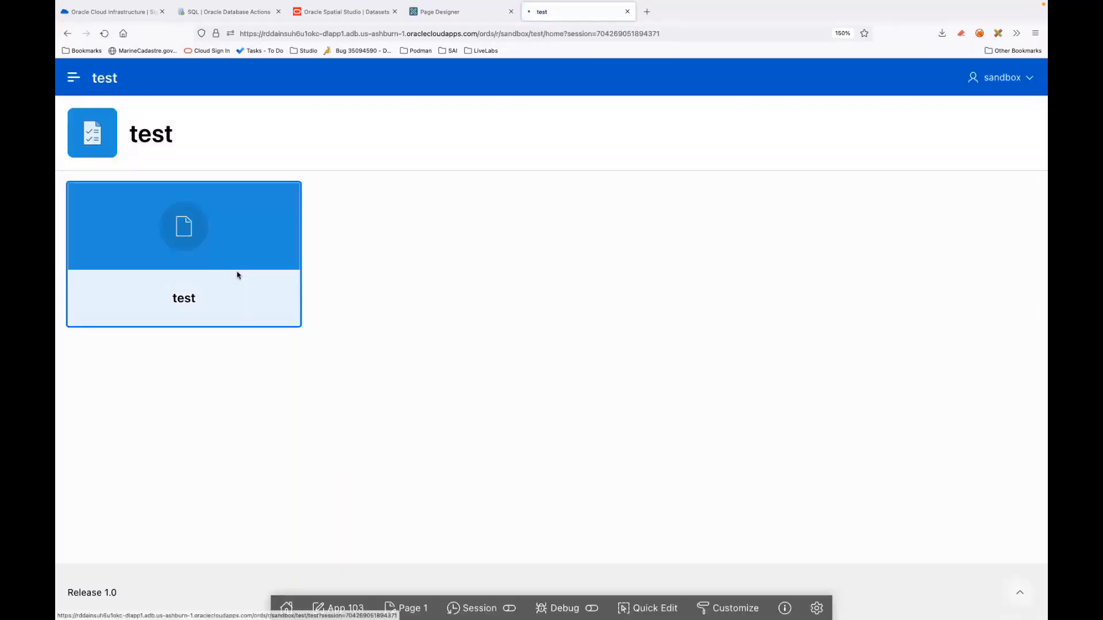
{"action": "left_click", "coordinate": [237, 275]}
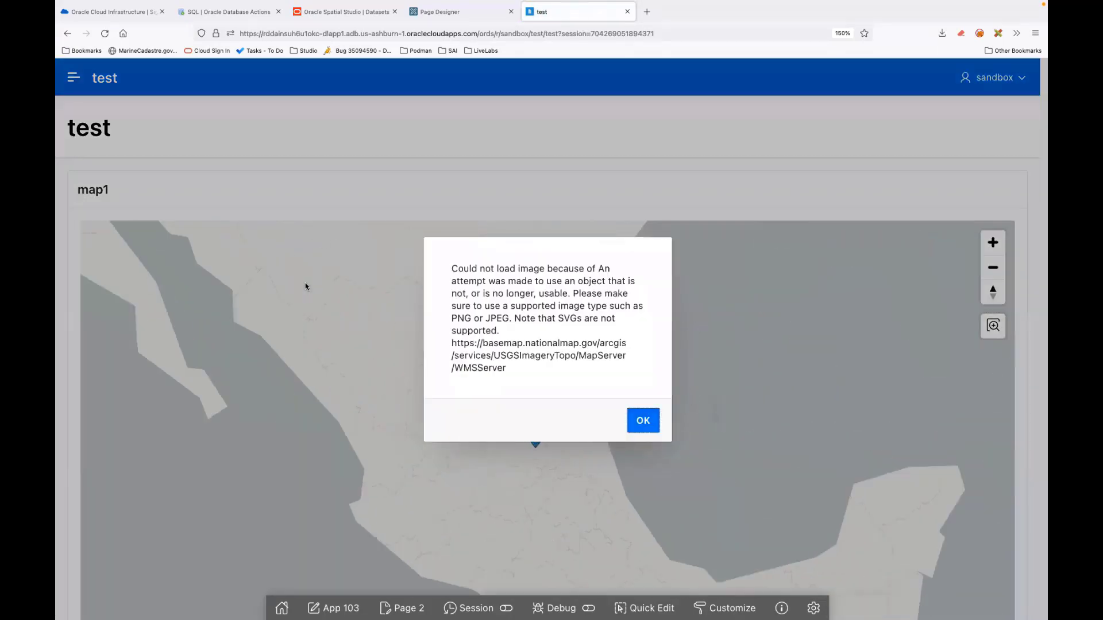
{"action": "left_click", "coordinate": [638, 422]}
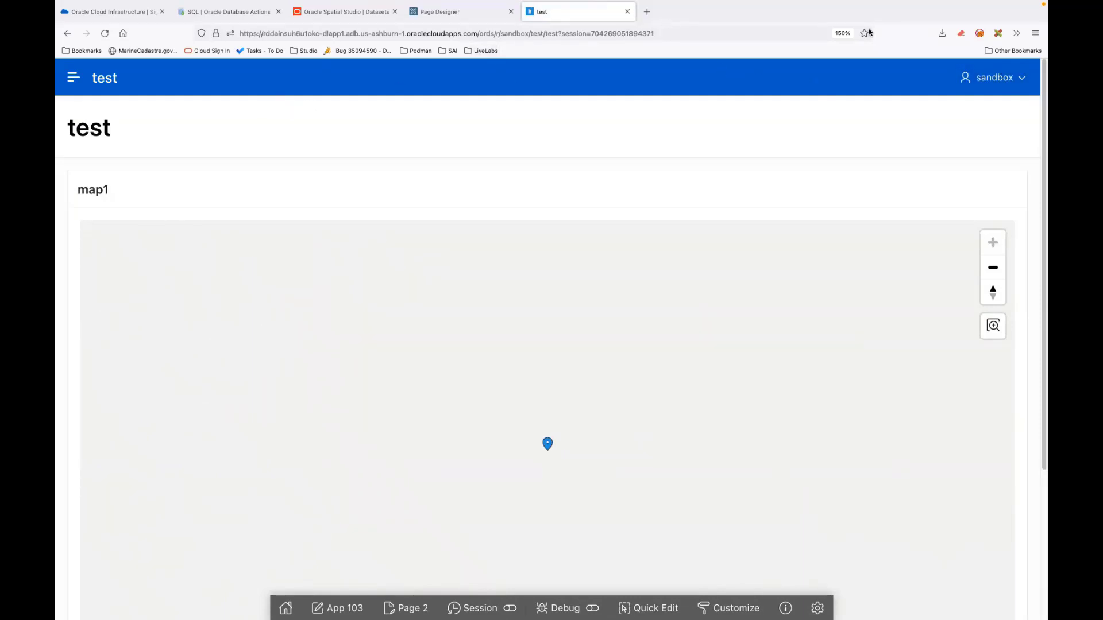
Step: Sign out, close the app tab, then rerun the page and sign in again
{"action": "left_click", "coordinate": [991, 77]}
{"action": "left_click", "coordinate": [956, 107]}
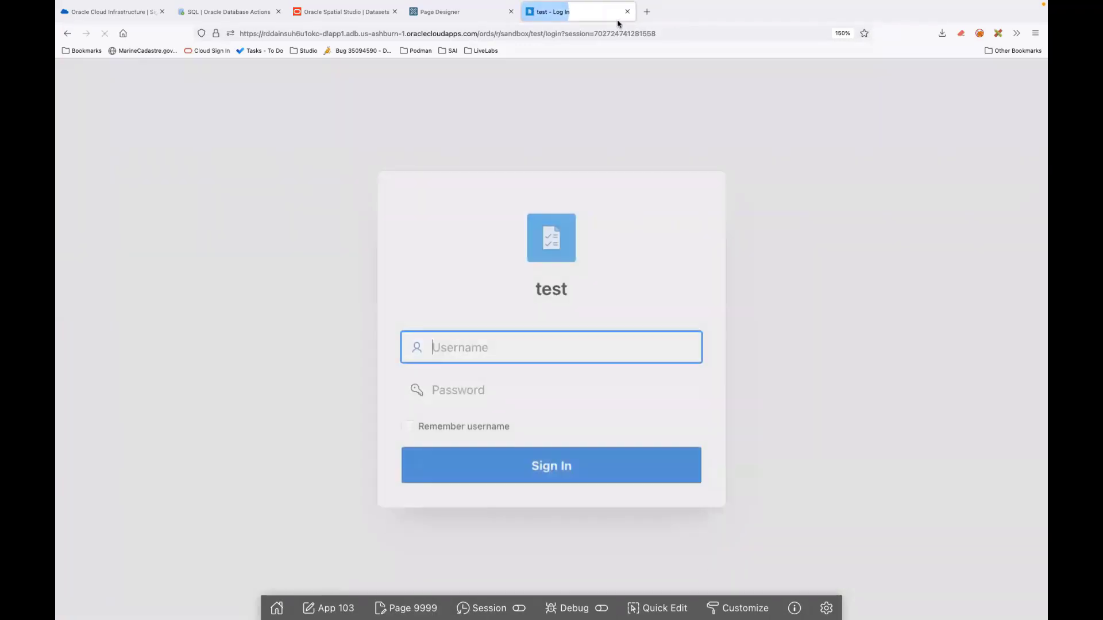
{"action": "left_click", "coordinate": [627, 13]}
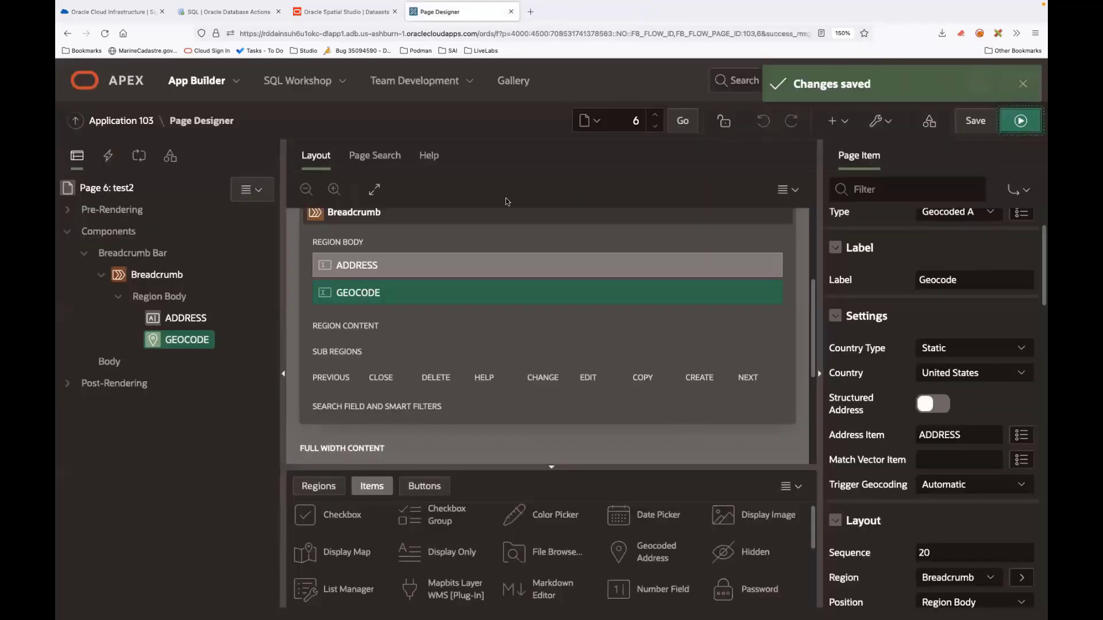
{"action": "left_click", "coordinate": [1020, 122]}
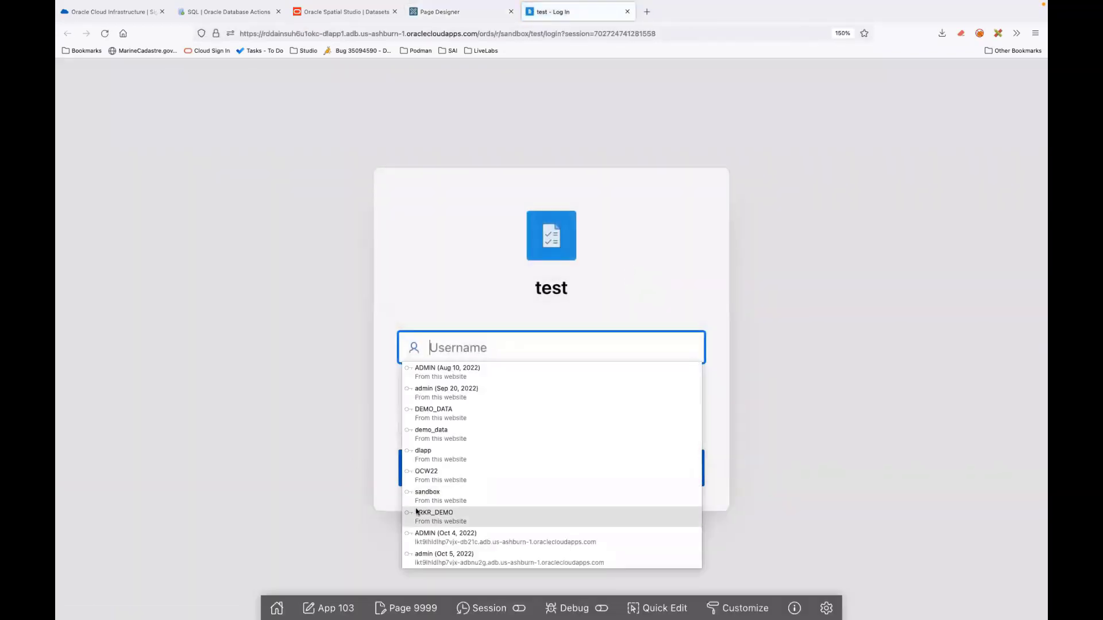
{"action": "left_click", "coordinate": [490, 497]}
{"action": "left_click", "coordinate": [511, 478]}
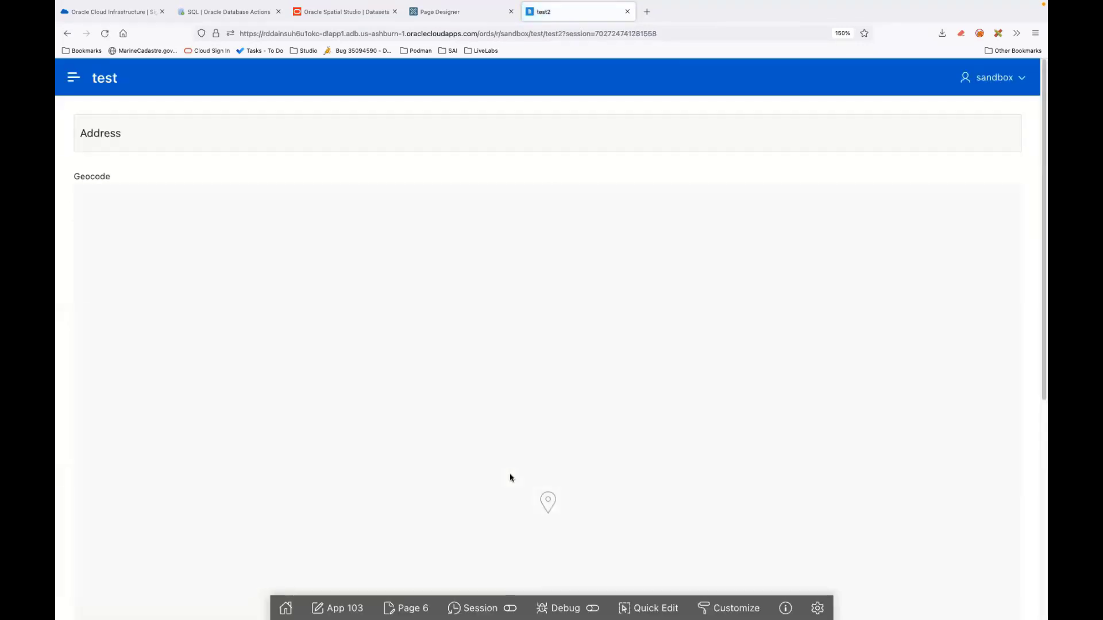
Step: Geocode '123 n main st, sharon ma' and pin the Sharon result, zooming the map out
{"action": "left_click", "coordinate": [227, 136]}
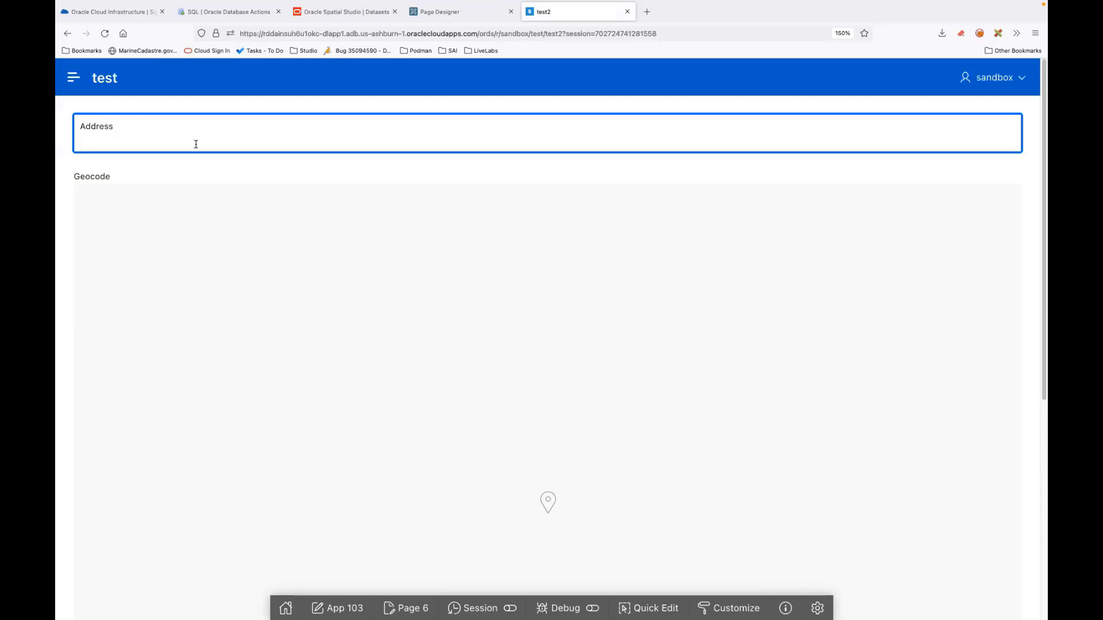
{"action": "type", "text": "123 n main st, sharon ma"}
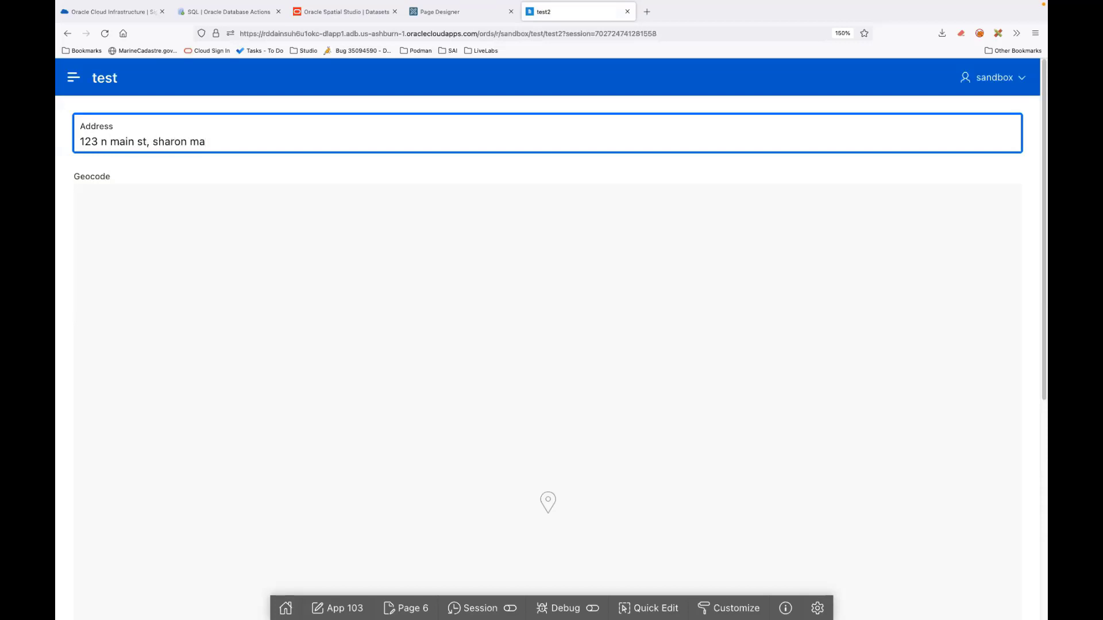
{"action": "key", "text": "Return"}
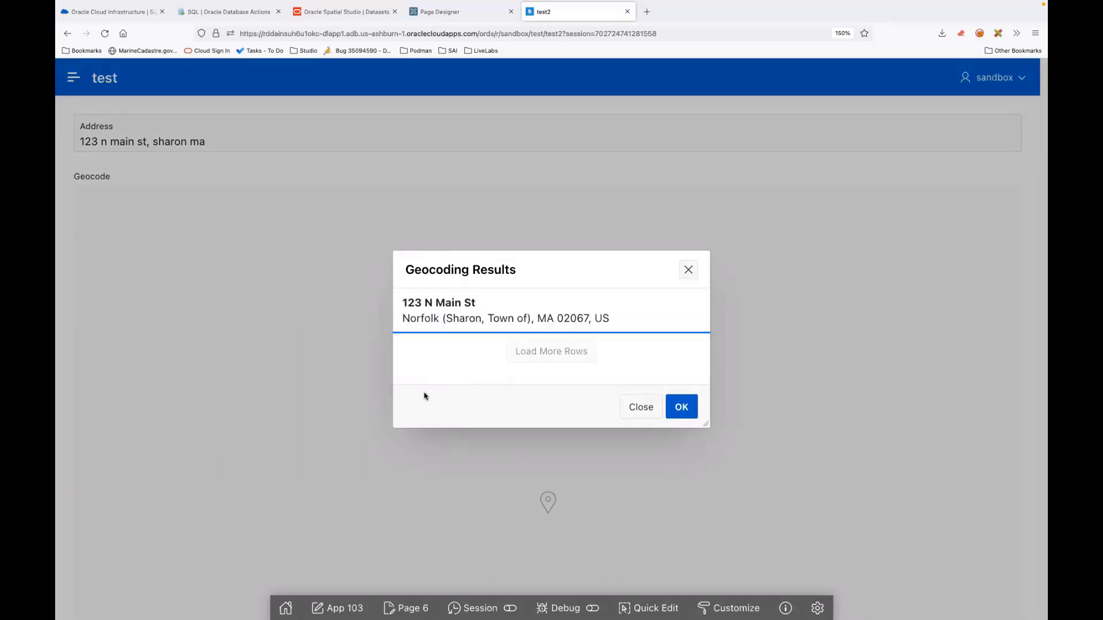
{"action": "left_click", "coordinate": [445, 308]}
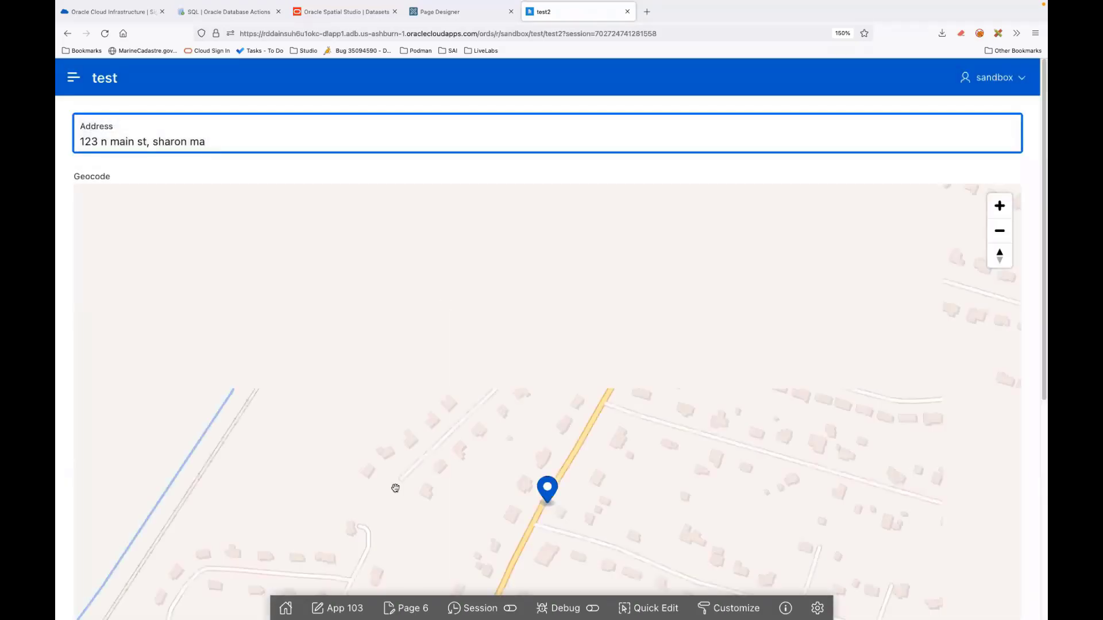
{"action": "scroll", "coordinate": [395, 488], "scroll_direction": "down", "scroll_amount": 5}
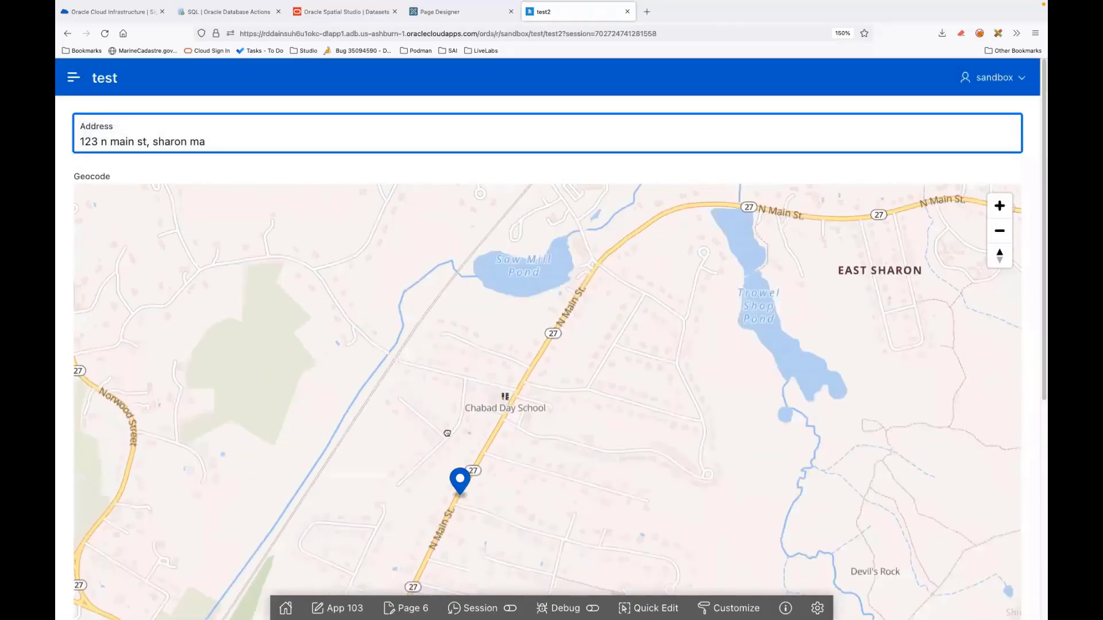
{"action": "scroll", "coordinate": [487, 398], "scroll_direction": "down", "scroll_amount": 2}
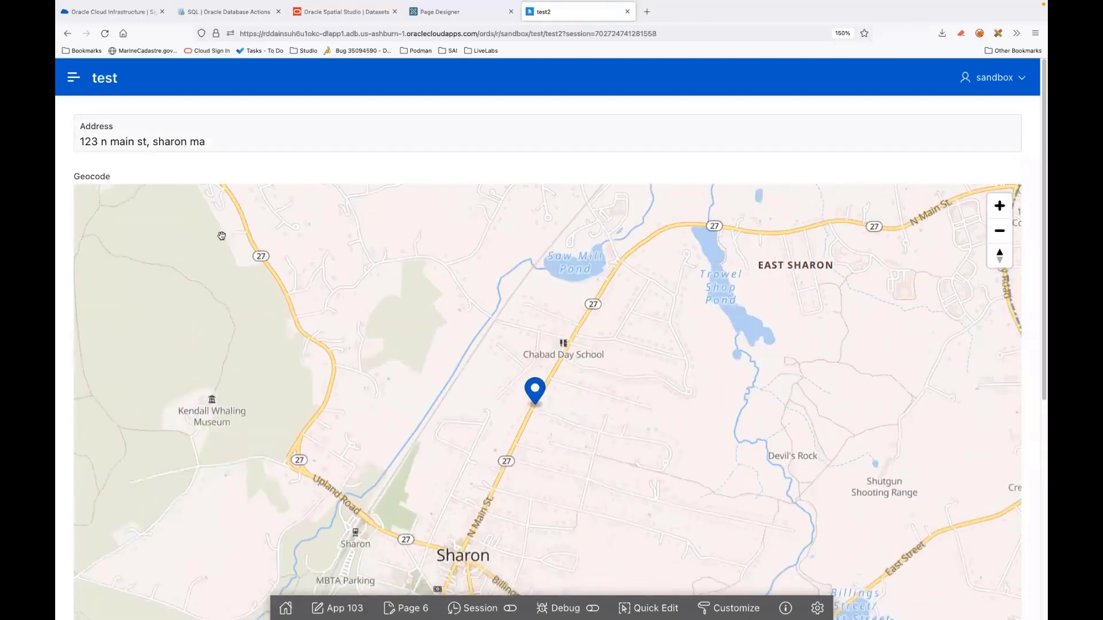
{"action": "left_click", "coordinate": [163, 142]}
Step: Change the address town to springfield and geocode it
{"action": "double_click", "coordinate": [163, 142]}
{"action": "type", "text": "springfield"}
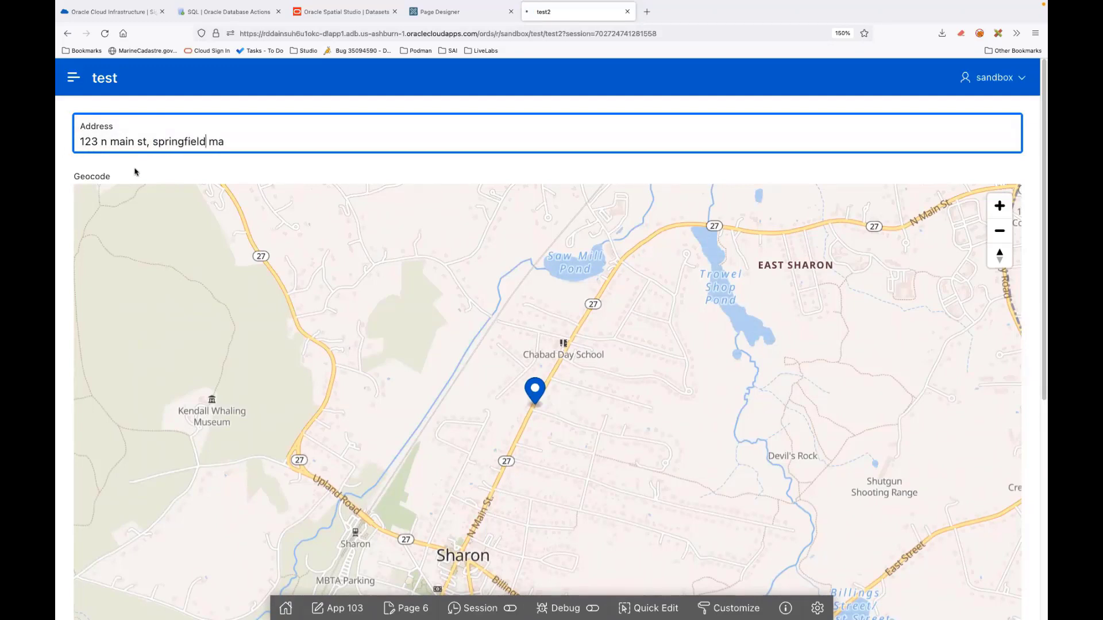
{"action": "left_click", "coordinate": [362, 222]}
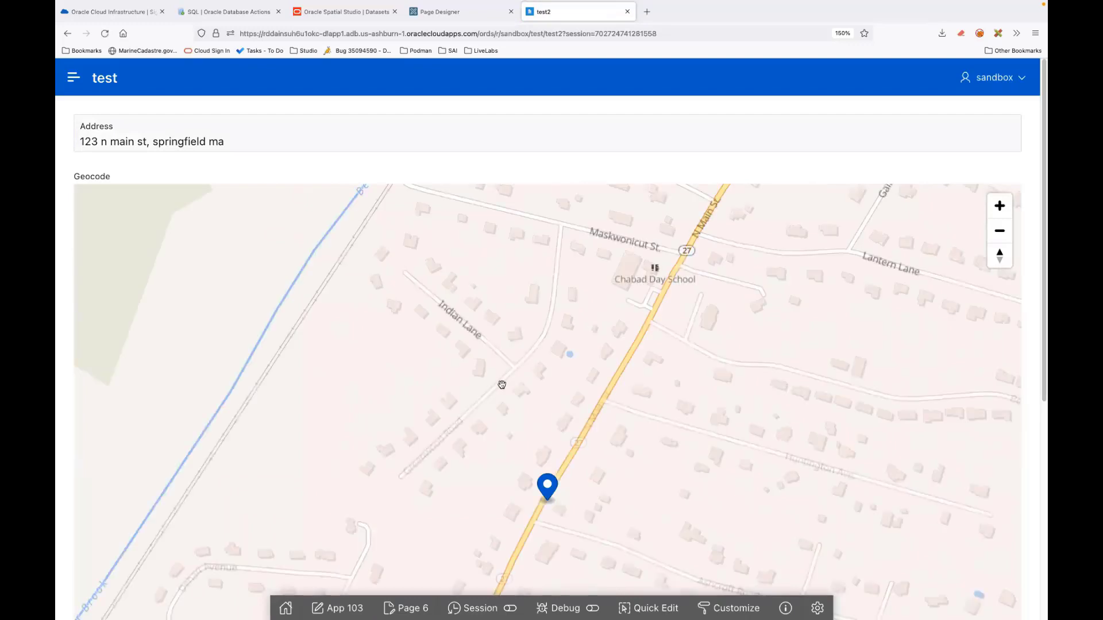
{"action": "scroll", "coordinate": [502, 385], "scroll_direction": "down", "scroll_amount": 2}
Step: Drop the 'n' from the street, re-geocode, and pin the 01151 Springfield result
{"action": "left_click", "coordinate": [268, 140]}
{"action": "left_click", "coordinate": [106, 141]}
{"action": "key", "text": "BackSpace"}
{"action": "key", "text": "BackSpace"}
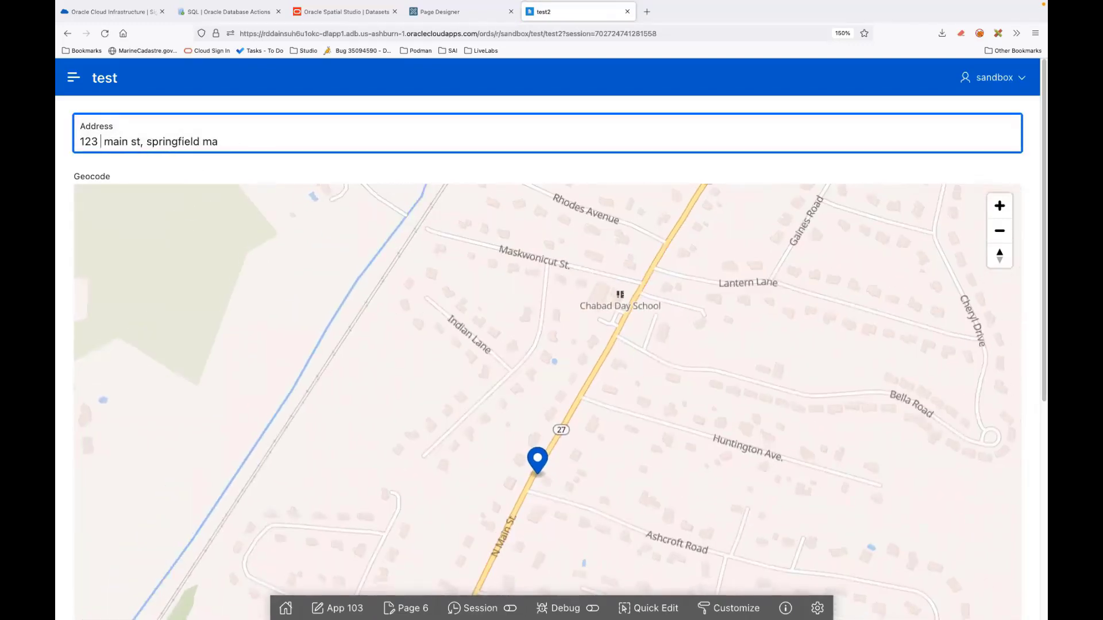
{"action": "left_click", "coordinate": [124, 167]}
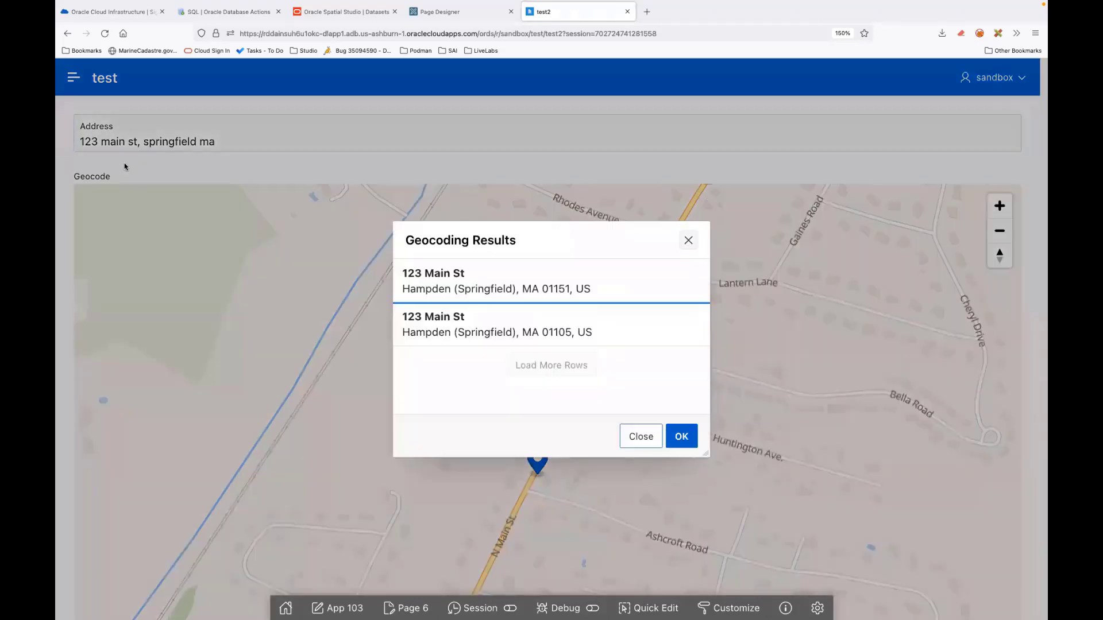
{"action": "left_click", "coordinate": [404, 299]}
{"action": "left_click", "coordinate": [457, 308]}
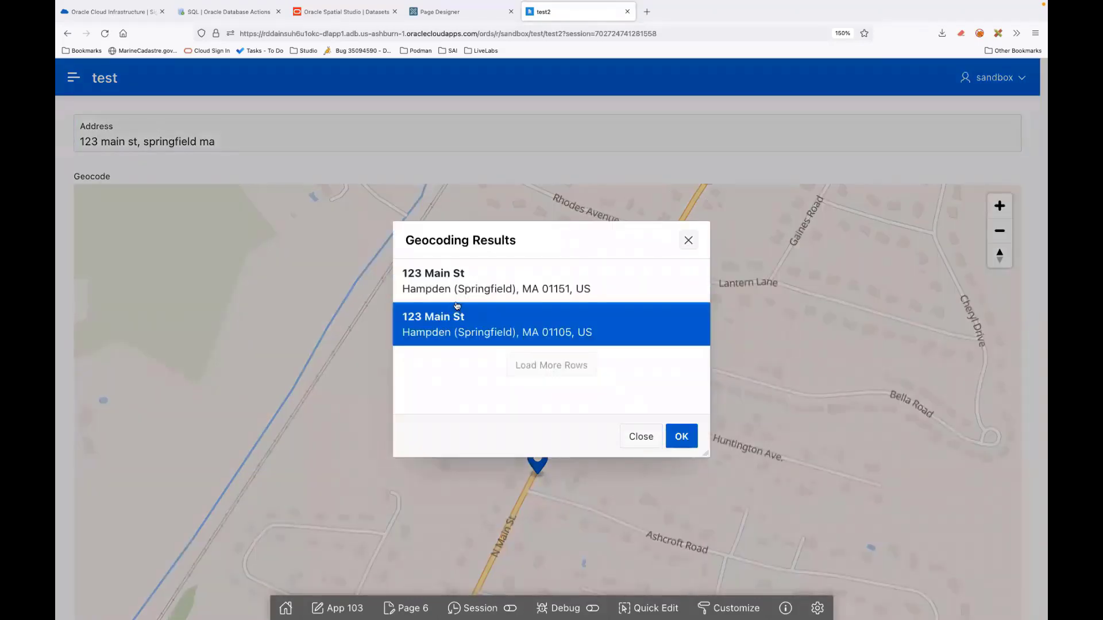
{"action": "left_click", "coordinate": [434, 276]}
{"action": "left_click", "coordinate": [434, 276]}
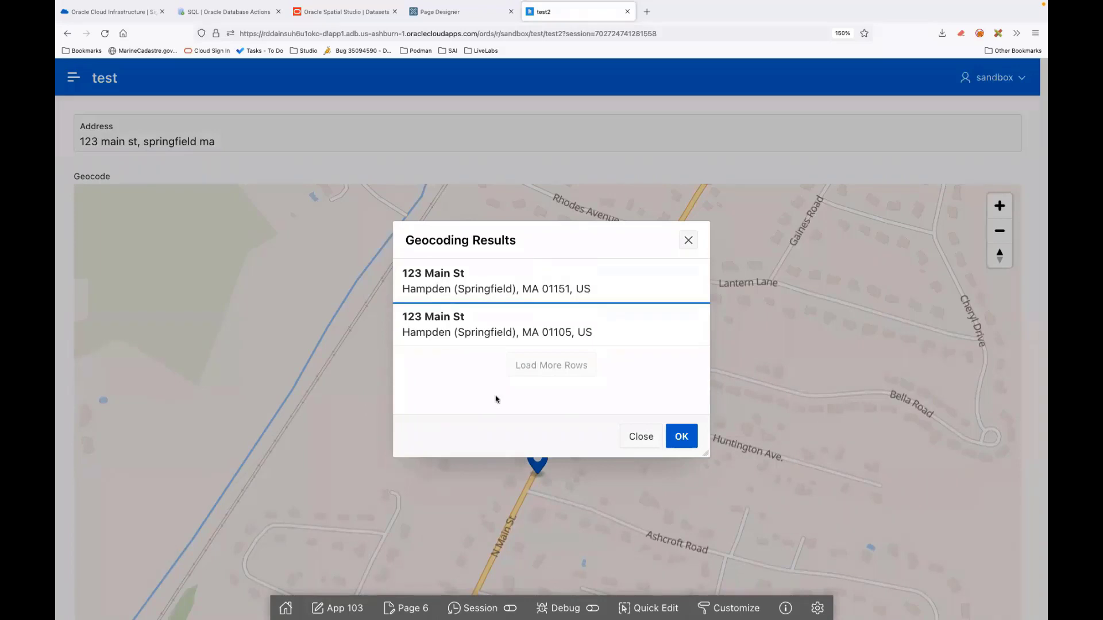
{"action": "left_click", "coordinate": [448, 276]}
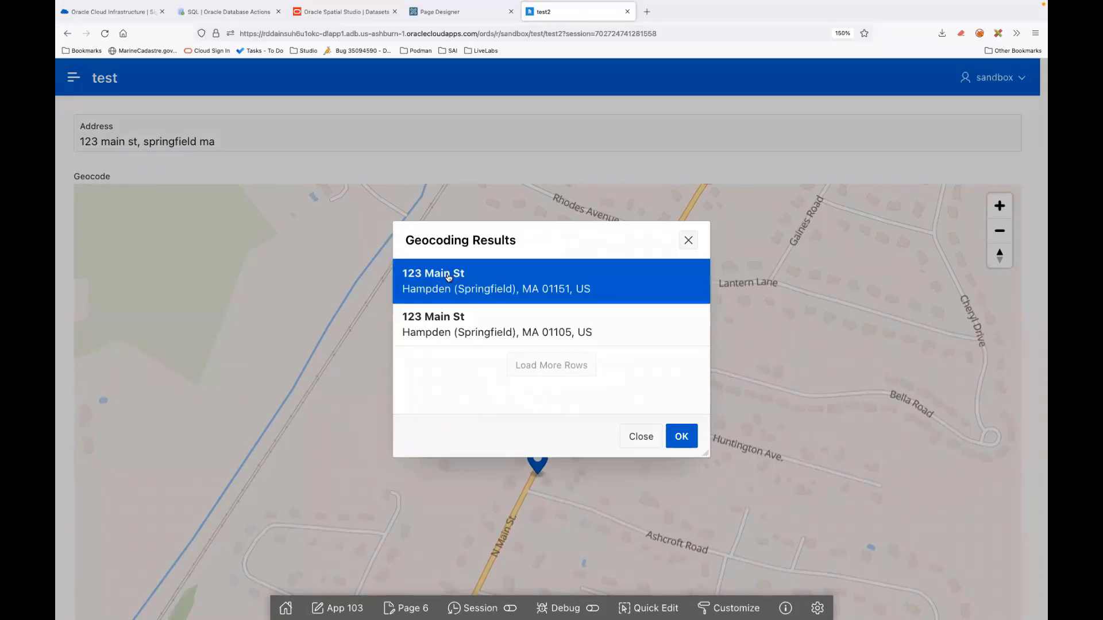
{"action": "double_click", "coordinate": [449, 277]}
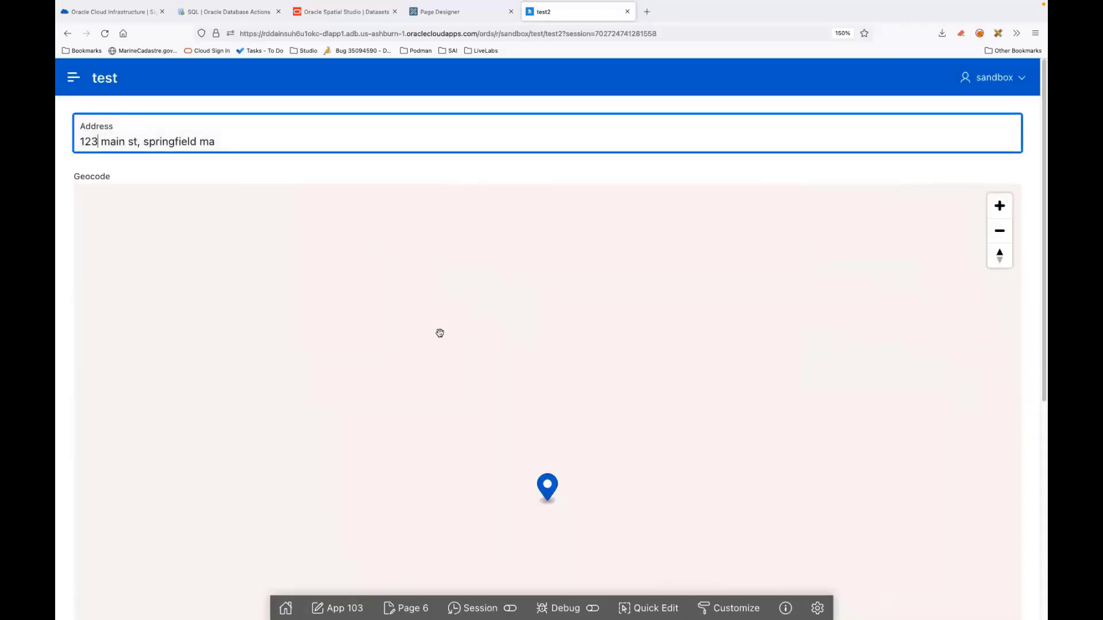
{"action": "scroll", "coordinate": [485, 418], "scroll_direction": "down", "scroll_amount": 2}
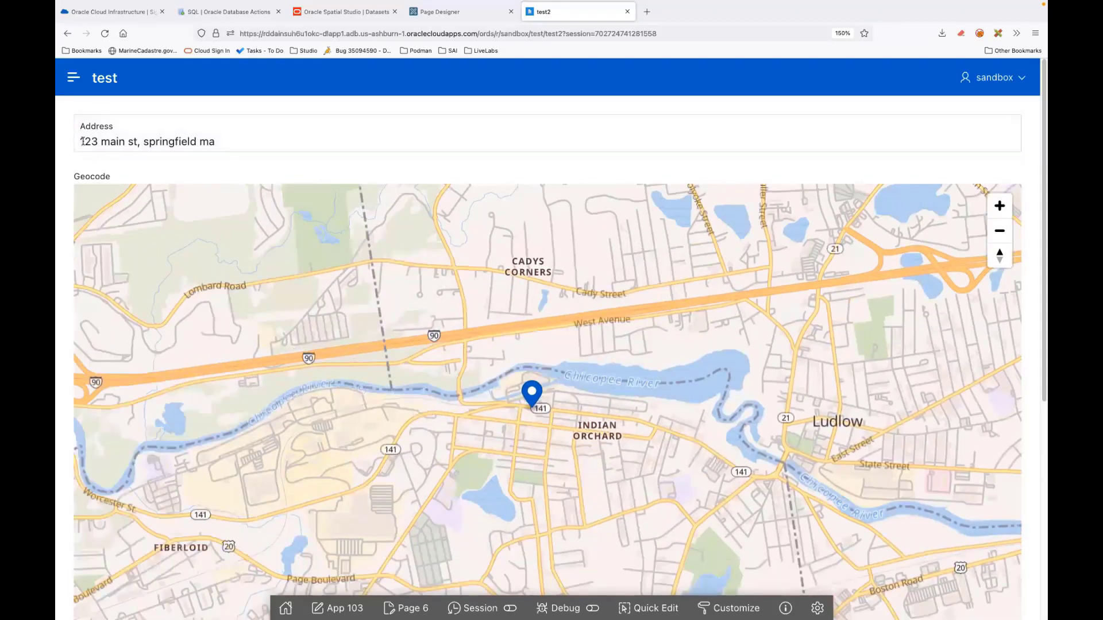
Step: Change the house number to 199, geocode it, and return to Page Designer
{"action": "left_click", "coordinate": [85, 142]}
{"action": "key", "text": "Delete"}
{"action": "key", "text": "Delete"}
{"action": "type", "text": "99"}
{"action": "key", "text": "Return"}
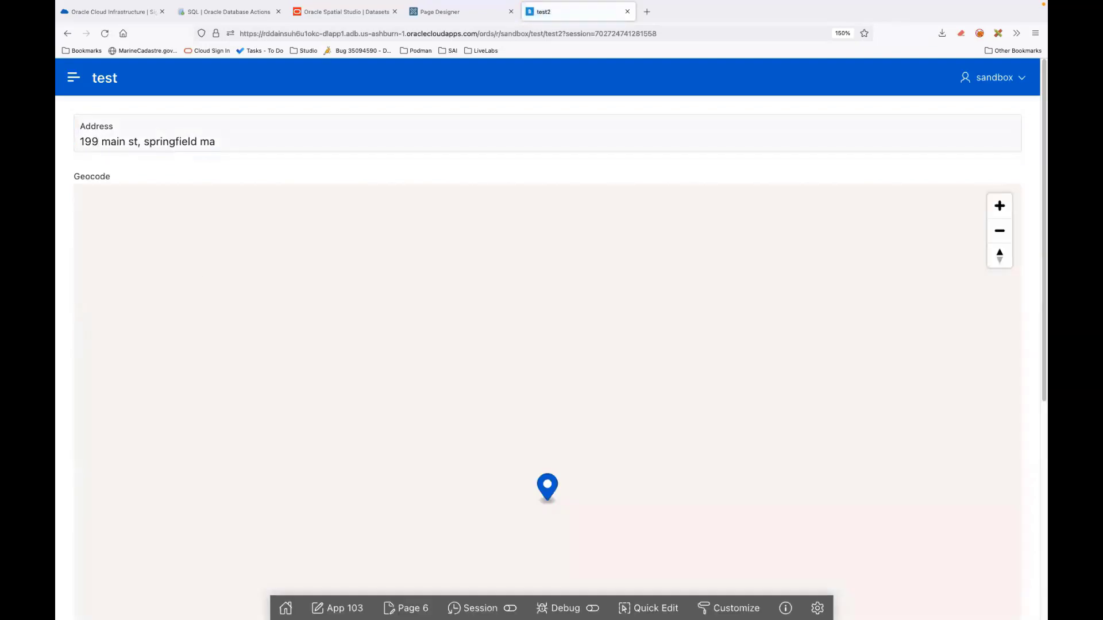
{"action": "scroll", "coordinate": [332, 414], "scroll_direction": "down", "scroll_amount": 3}
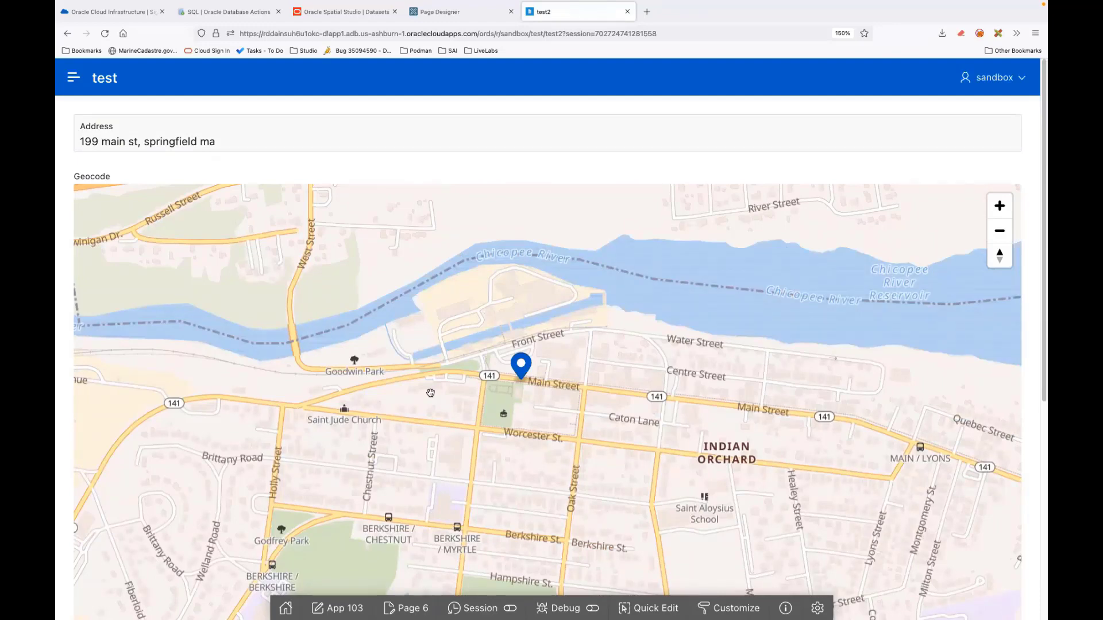
{"action": "left_click", "coordinate": [456, 12]}
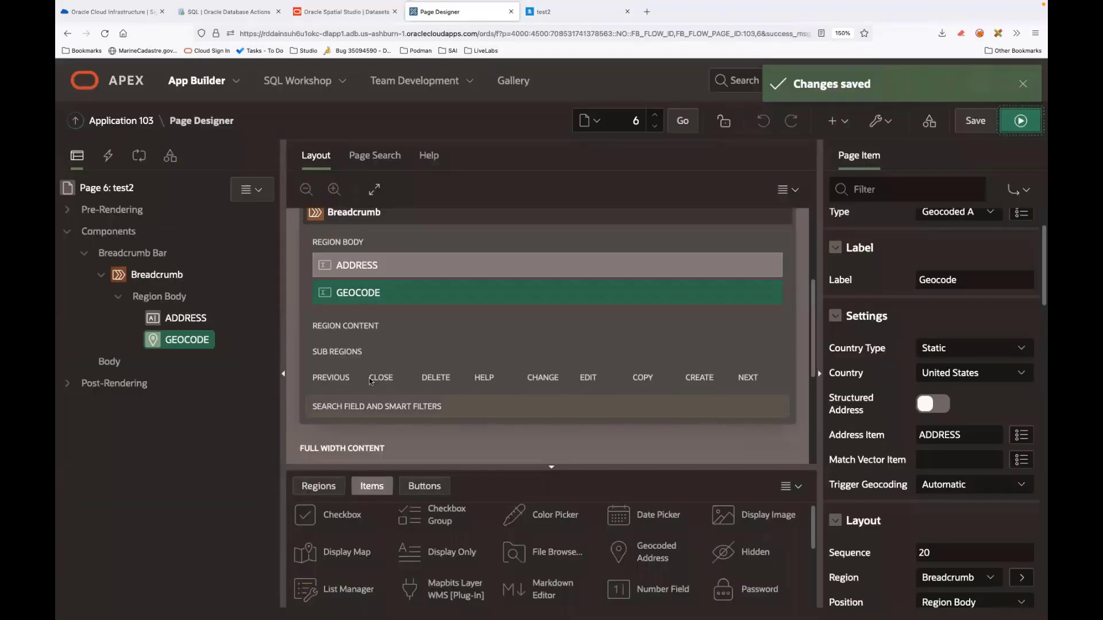